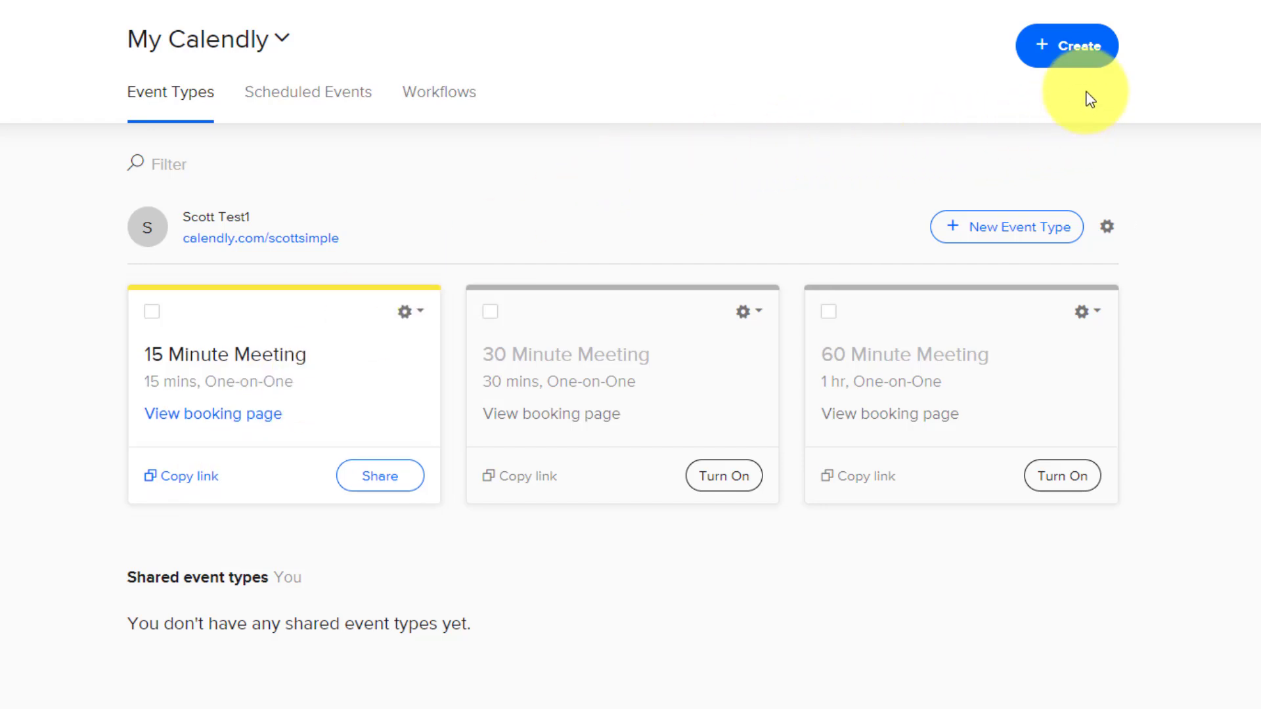
Start a new meeting poll from the Create menu and scroll through its weekly time grid
{"action": "left_click", "coordinate": [1074, 44]}
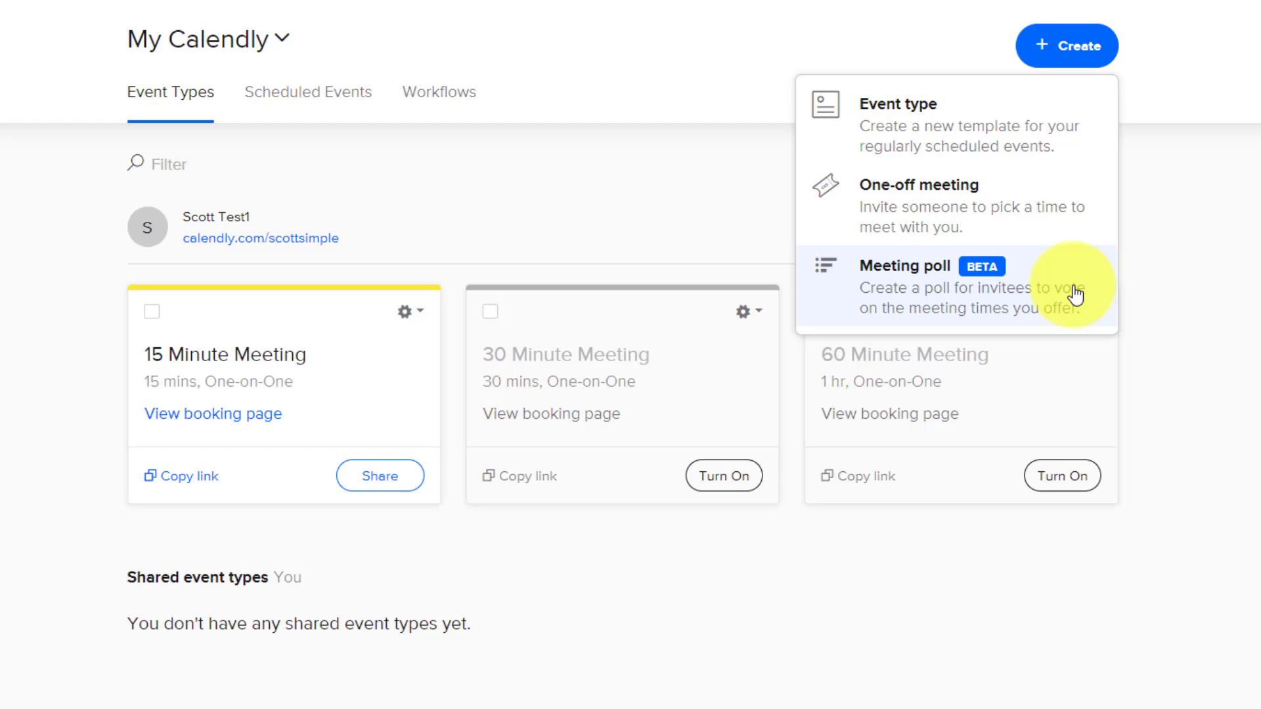
{"action": "left_click", "coordinate": [1210, 99]}
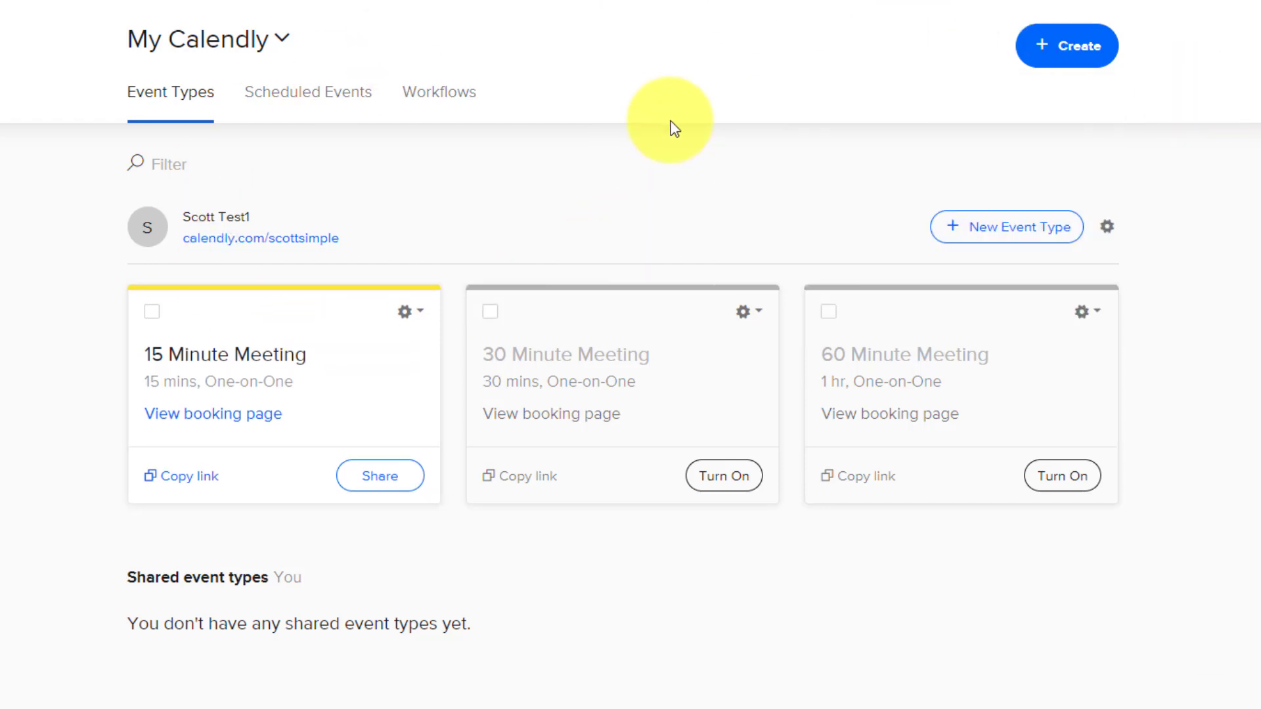
{"action": "left_click", "coordinate": [1064, 44]}
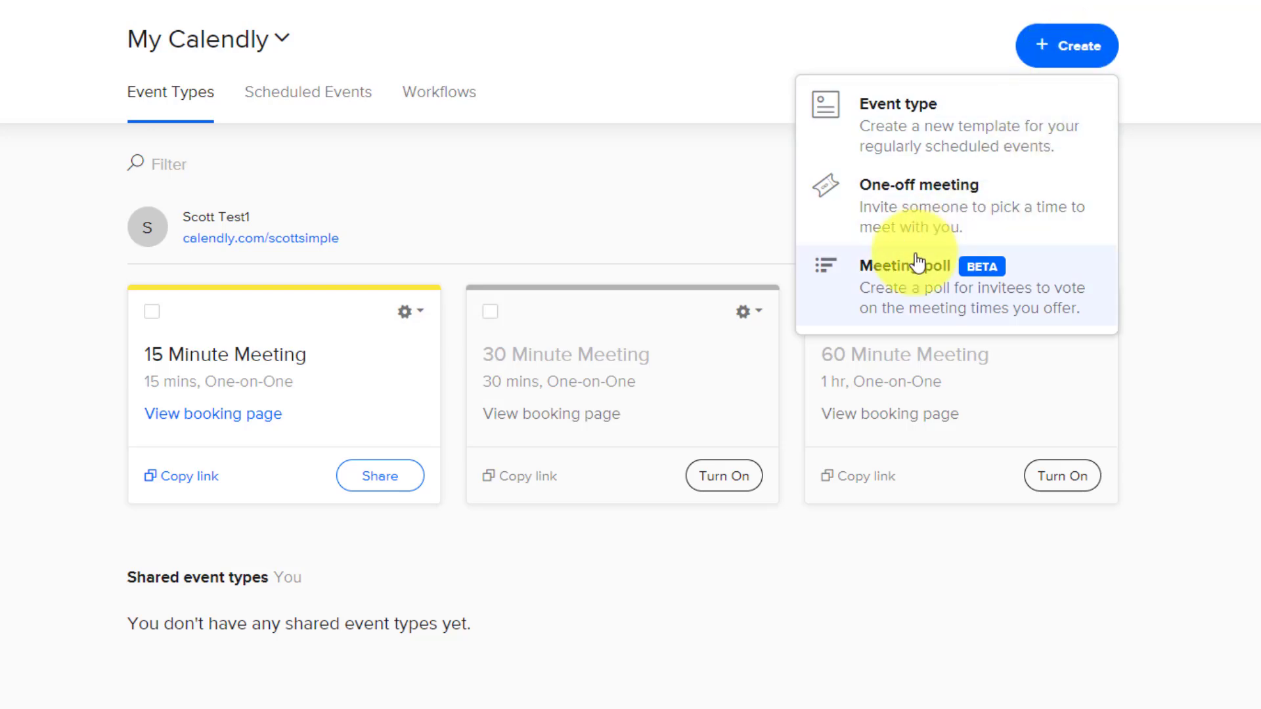
{"action": "left_click", "coordinate": [874, 296]}
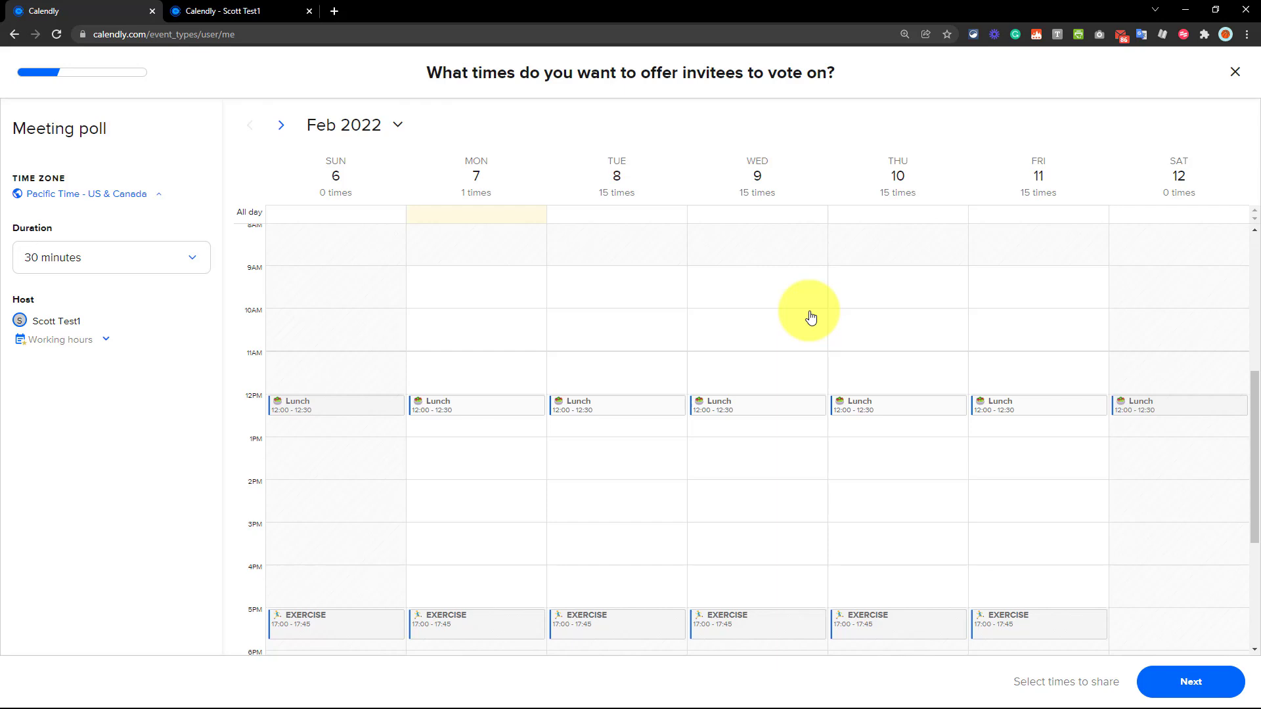
{"action": "scroll", "coordinate": [774, 318], "scroll_direction": "down", "scroll_amount": 1}
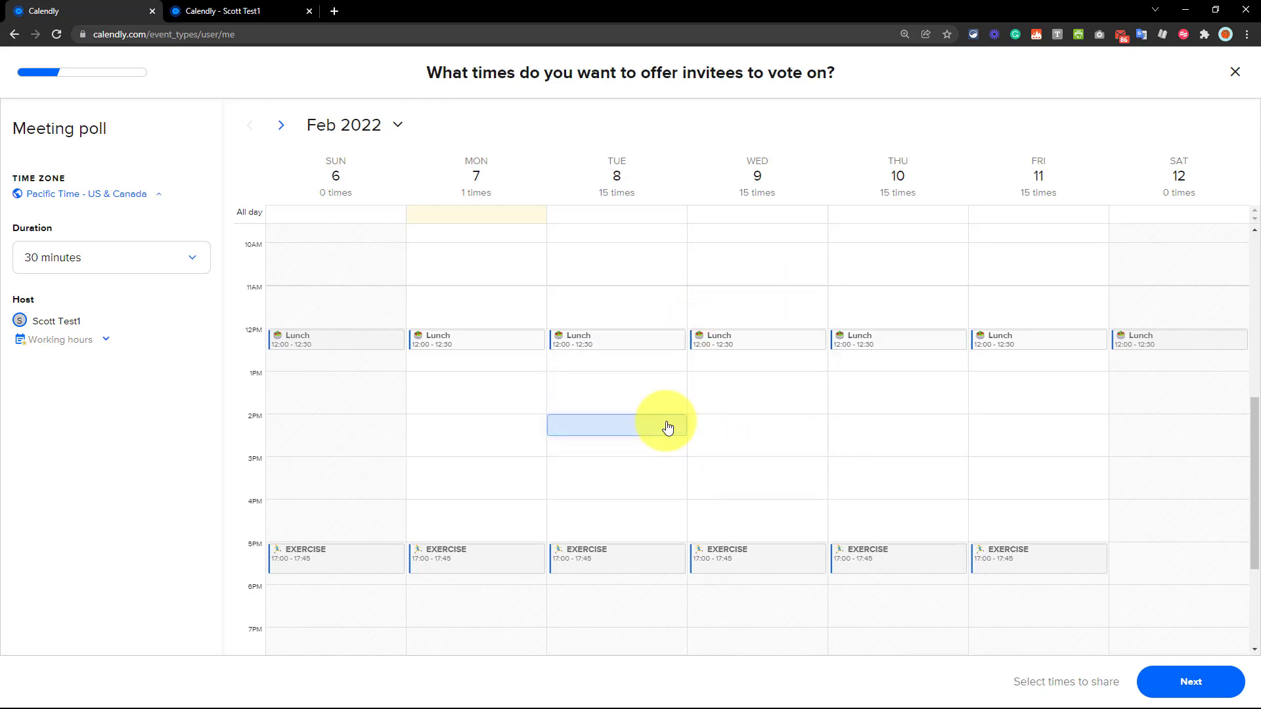
{"action": "scroll", "coordinate": [738, 364], "scroll_direction": "up", "scroll_amount": 2}
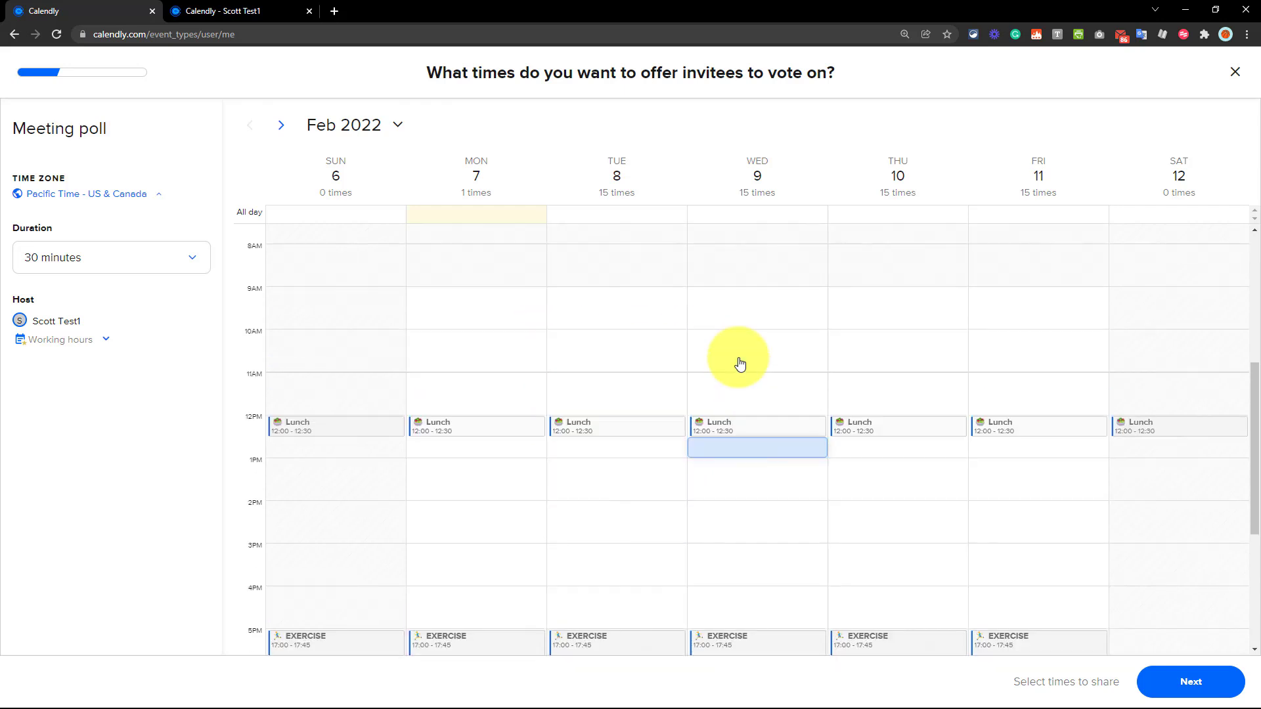
{"action": "scroll", "coordinate": [587, 422], "scroll_direction": "down", "scroll_amount": 1}
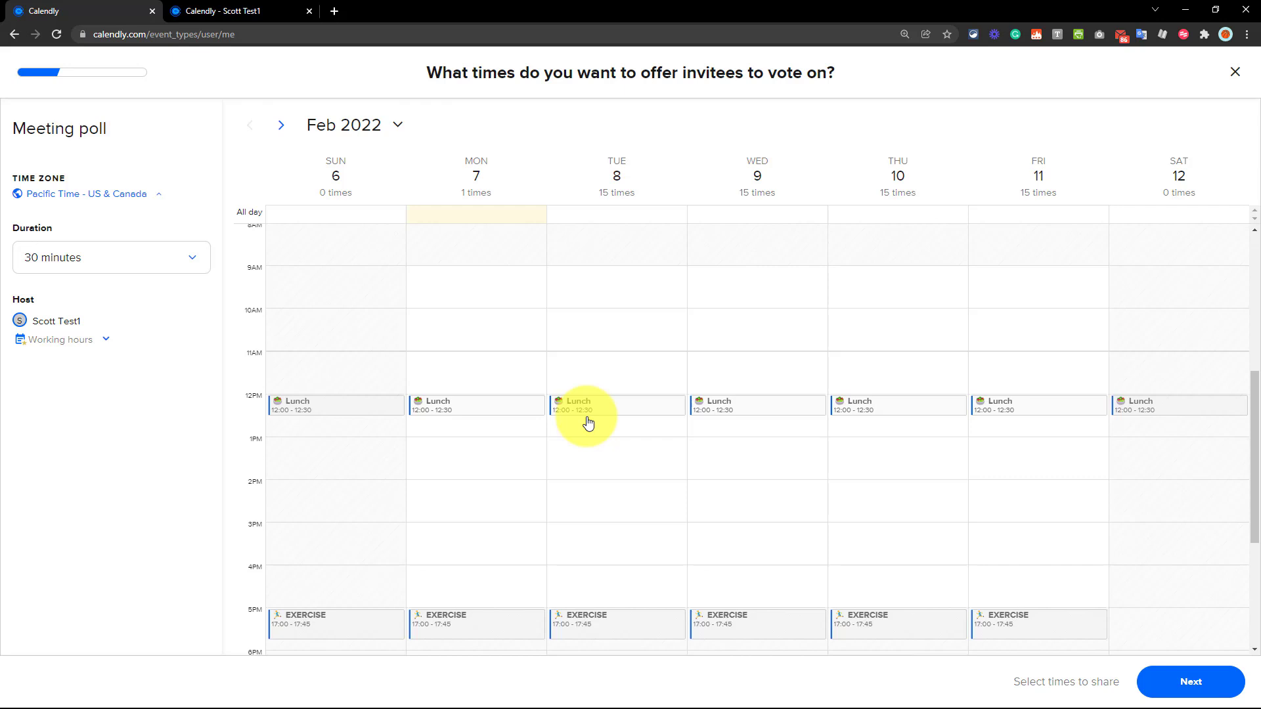
Change the poll duration to 1 hour and reselect Working hours as the host schedule
{"action": "left_click", "coordinate": [160, 262]}
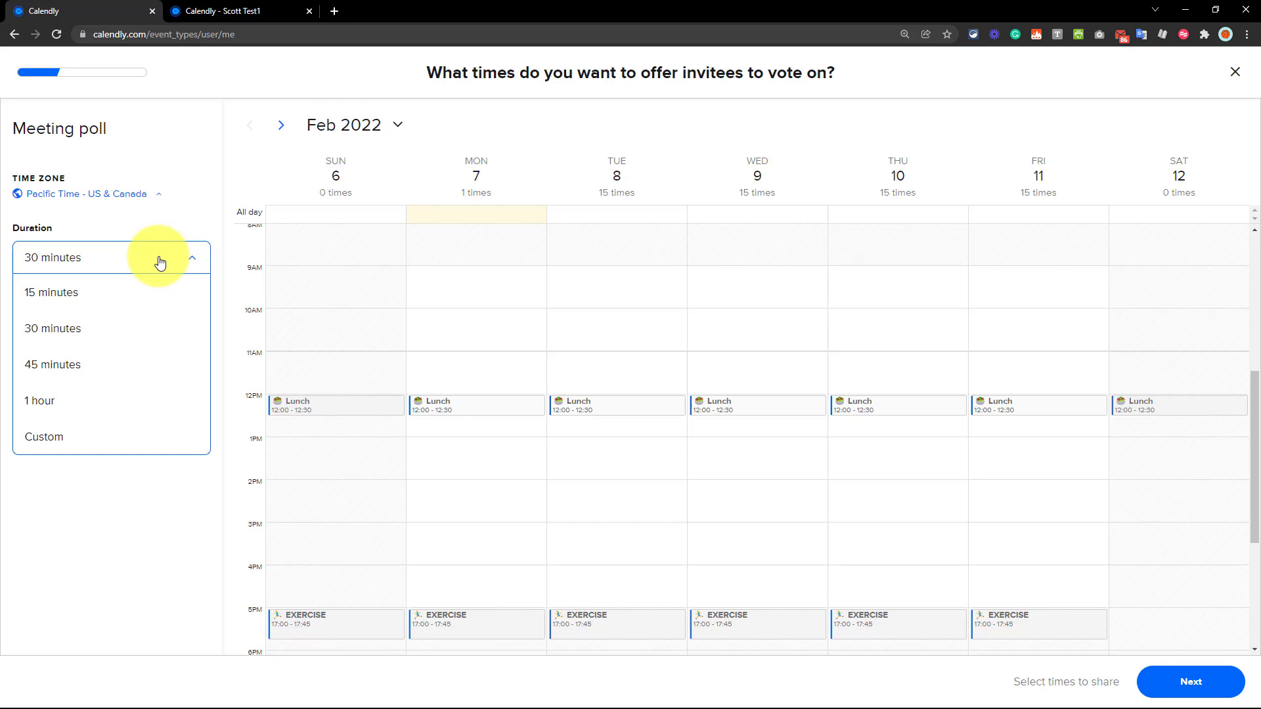
{"action": "left_click", "coordinate": [51, 403]}
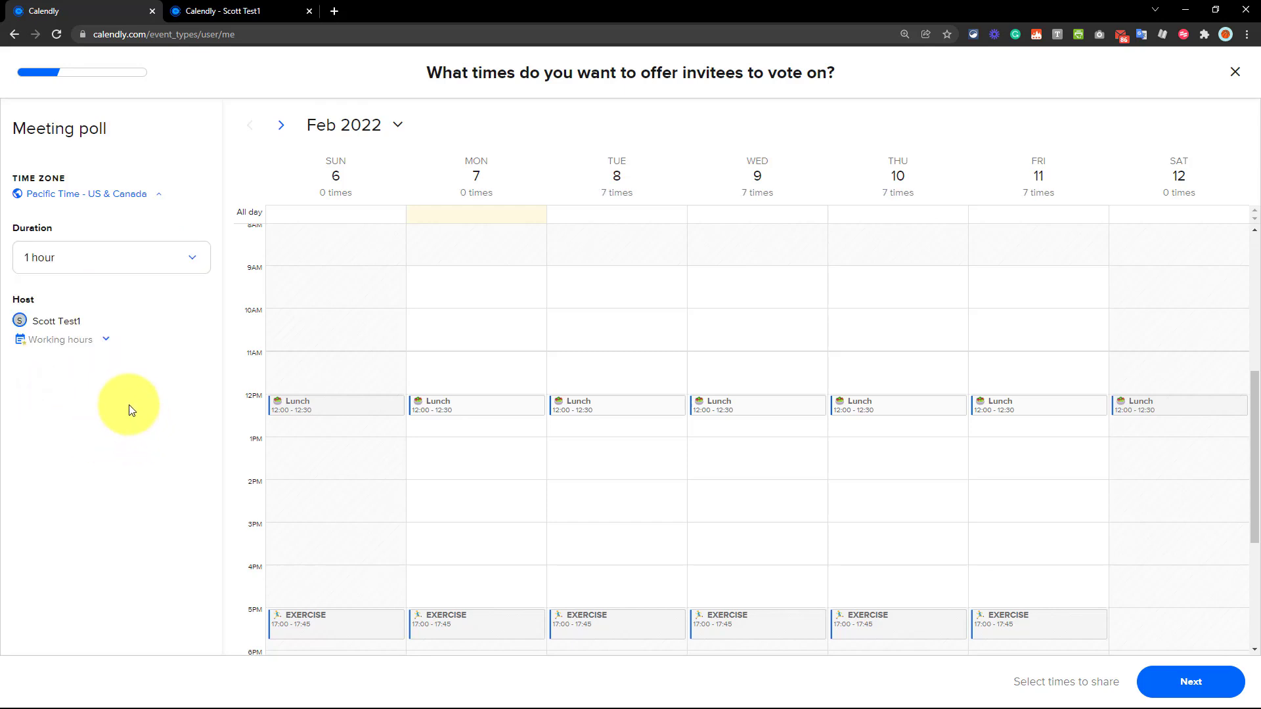
{"action": "left_click", "coordinate": [107, 340]}
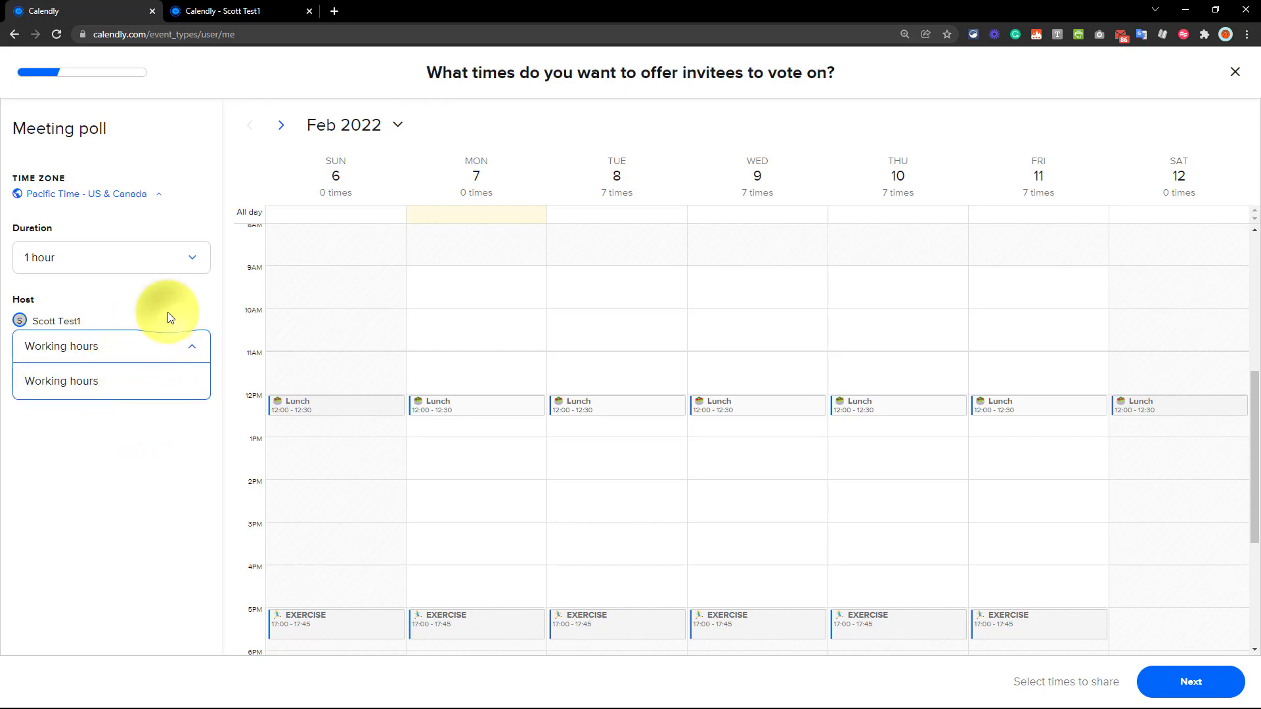
{"action": "left_click", "coordinate": [92, 383]}
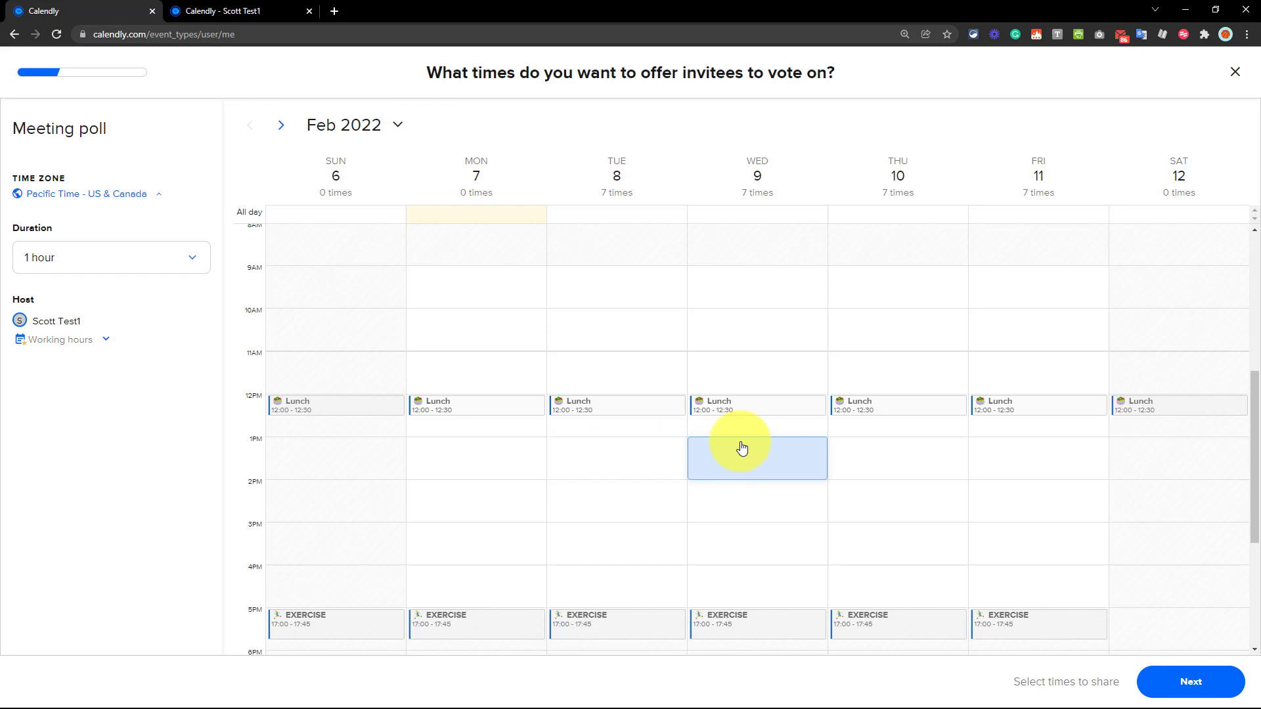
Offer Wed 10:00 and 14:00, Thu 9:00–12:00, and Fri 11:00 as one-hour poll slots
{"action": "left_click", "coordinate": [752, 318]}
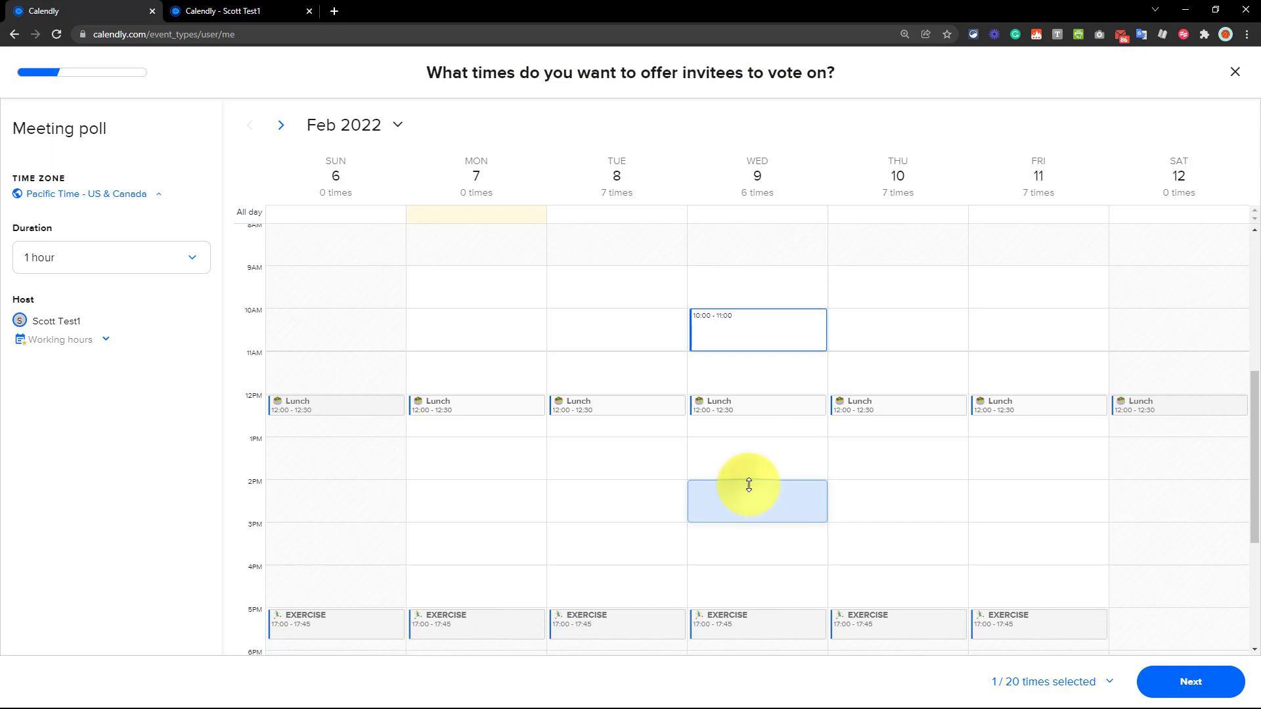
{"action": "left_click", "coordinate": [753, 487]}
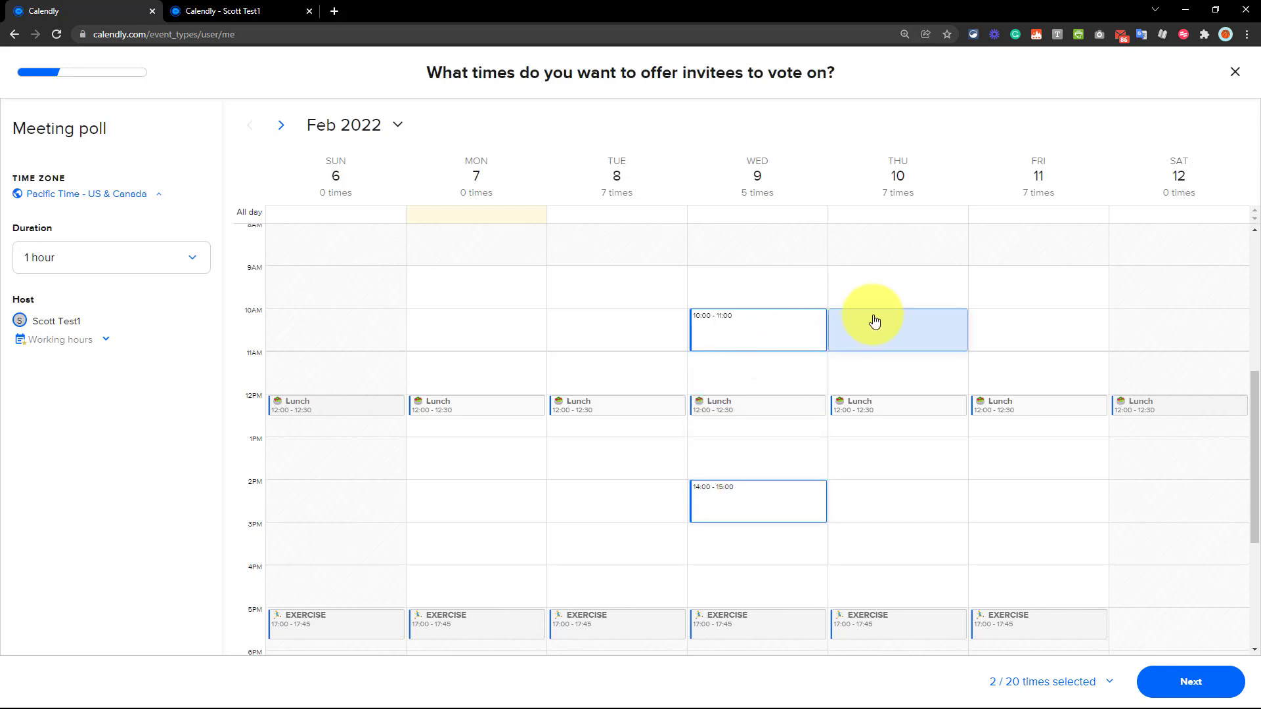
{"action": "left_click", "coordinate": [884, 279]}
{"action": "left_click_drag", "start_coordinate": [886, 311], "coordinate": [886, 392]}
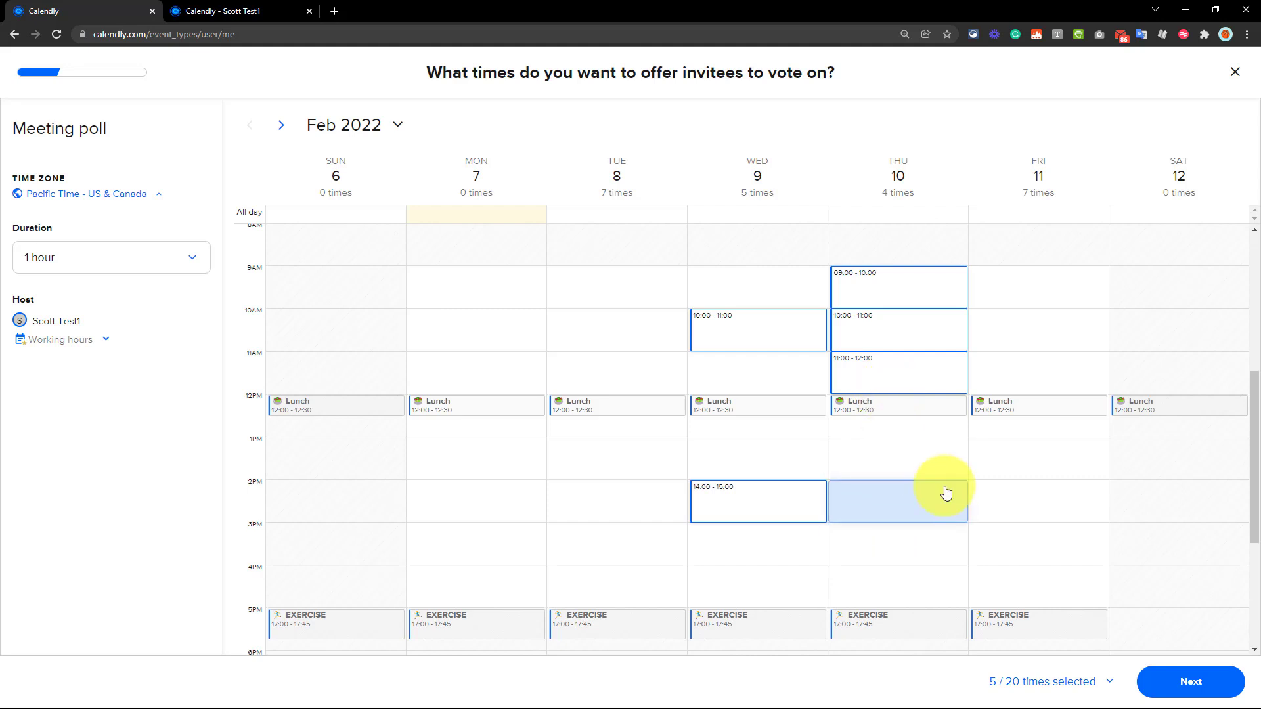
{"action": "left_click", "coordinate": [1043, 359]}
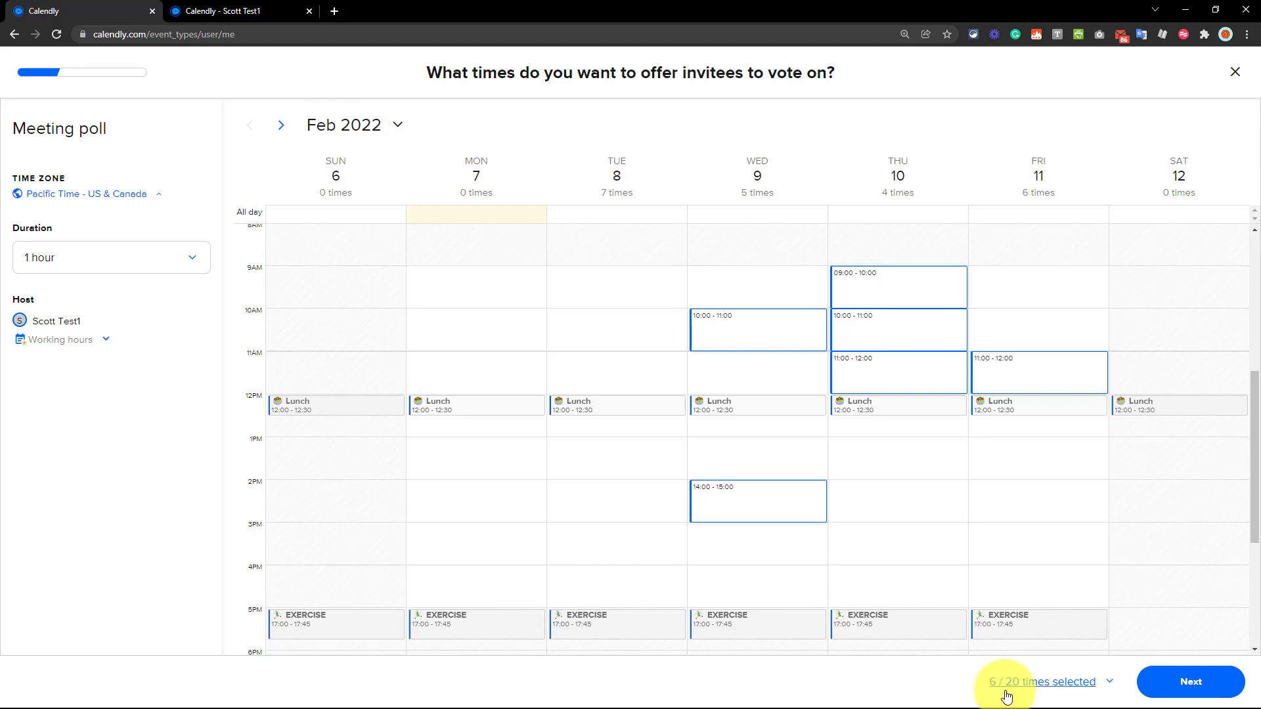
{"action": "left_click", "coordinate": [1113, 687]}
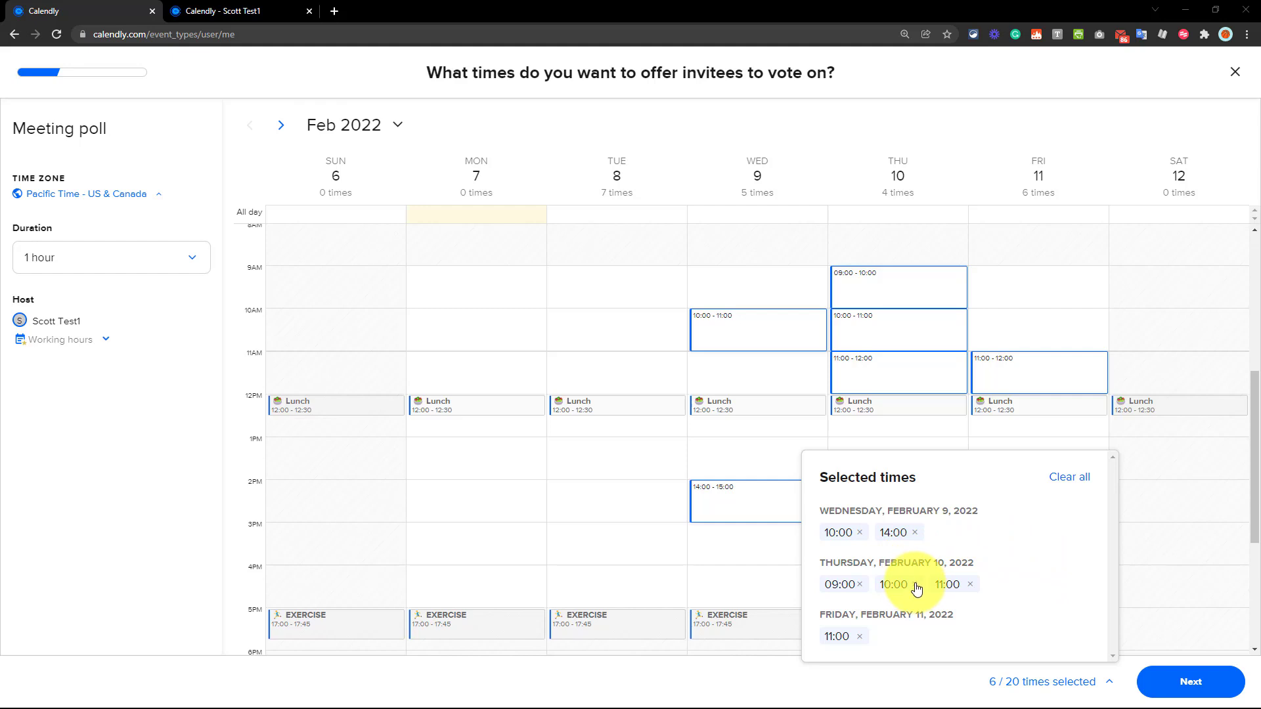
{"action": "left_click", "coordinate": [891, 686]}
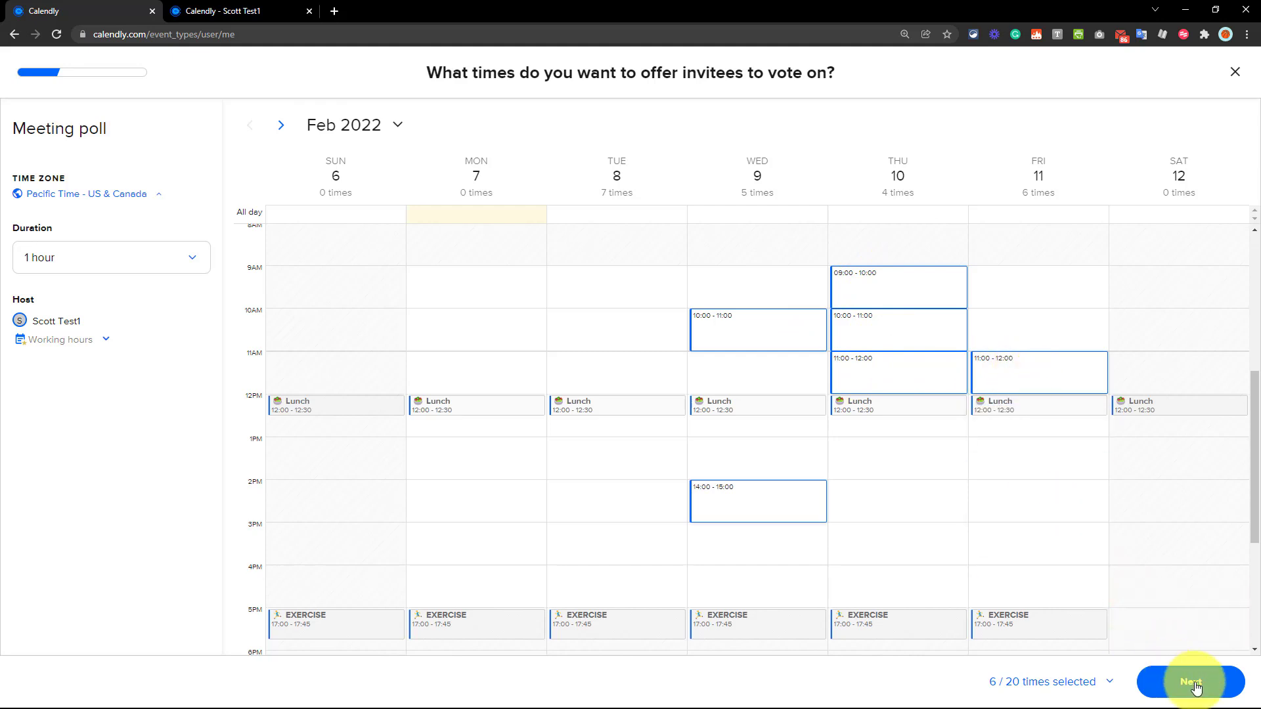
Continue to the meeting details page and briefly expand, then collapse, the times summary
{"action": "left_click", "coordinate": [1176, 673]}
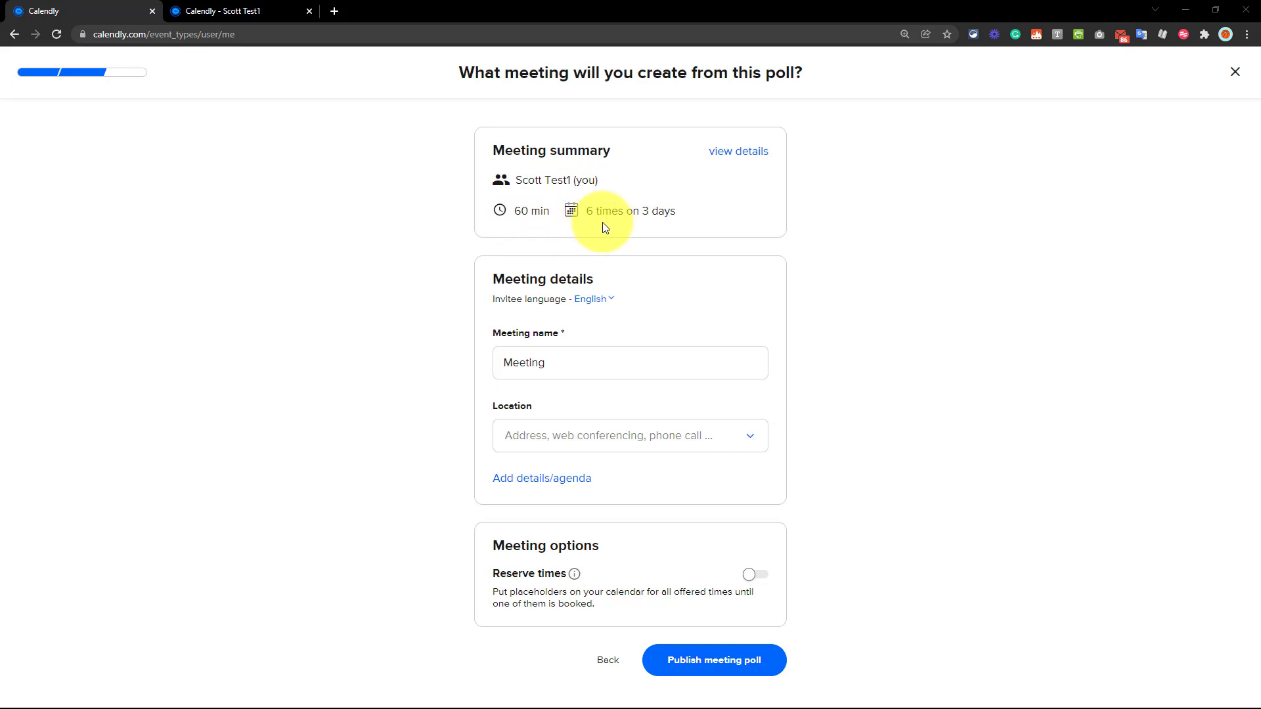
{"action": "left_click", "coordinate": [747, 158]}
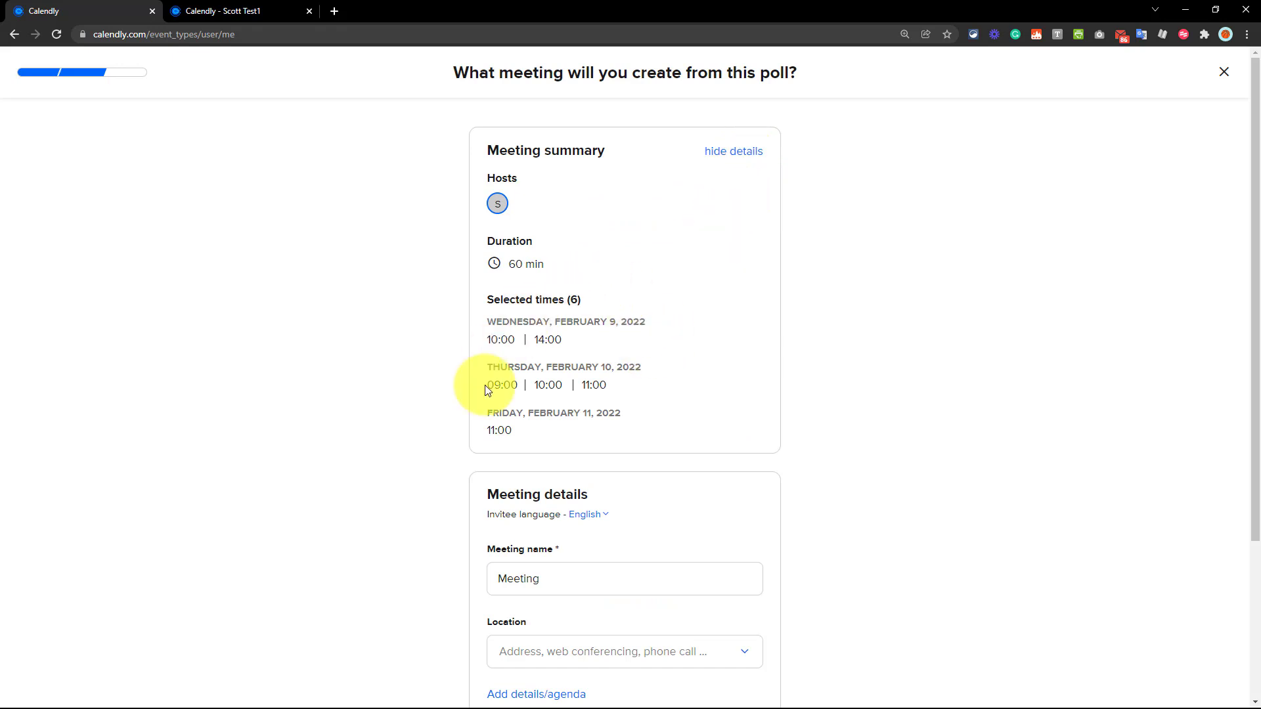
{"action": "left_click", "coordinate": [732, 154]}
Replace the default meeting name with 'Team Meeting'
{"action": "left_click", "coordinate": [581, 363]}
{"action": "left_click_drag", "start_coordinate": [579, 363], "coordinate": [405, 365]}
{"action": "type", "text": "Team Meeting"}
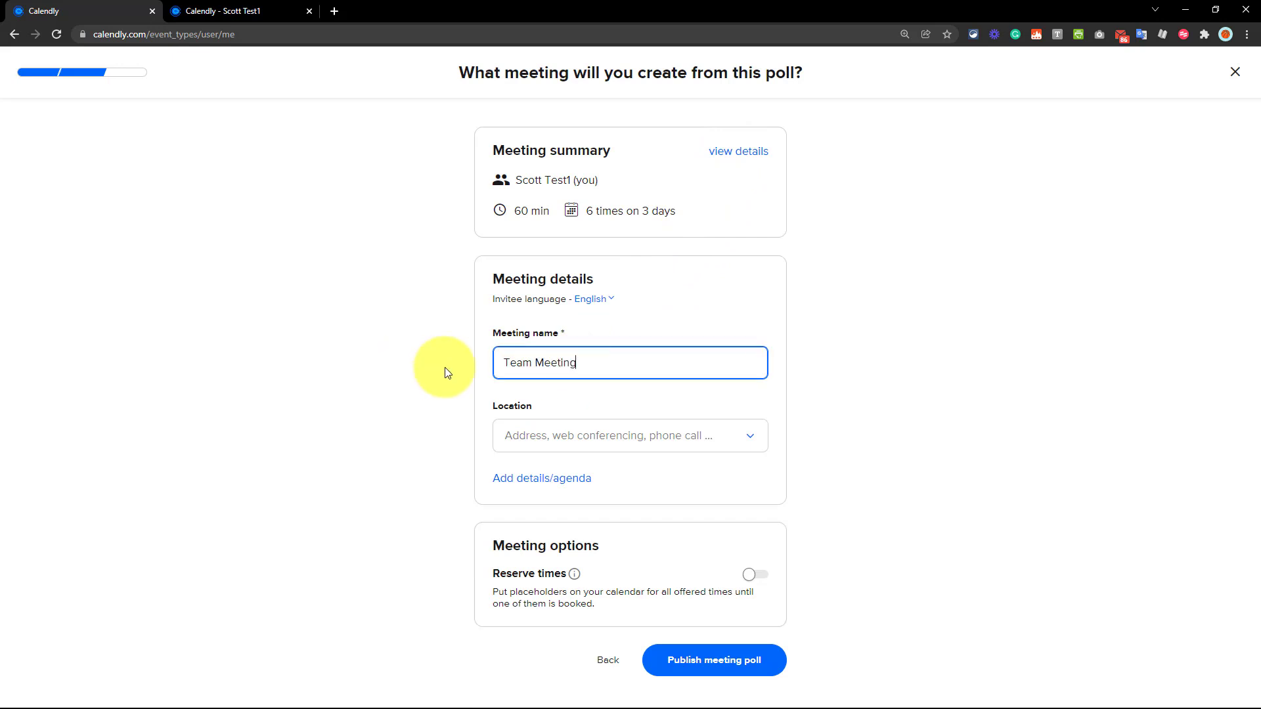
Set the location to In-person meeting and fill in the meeting's street address
{"action": "left_click", "coordinate": [570, 437]}
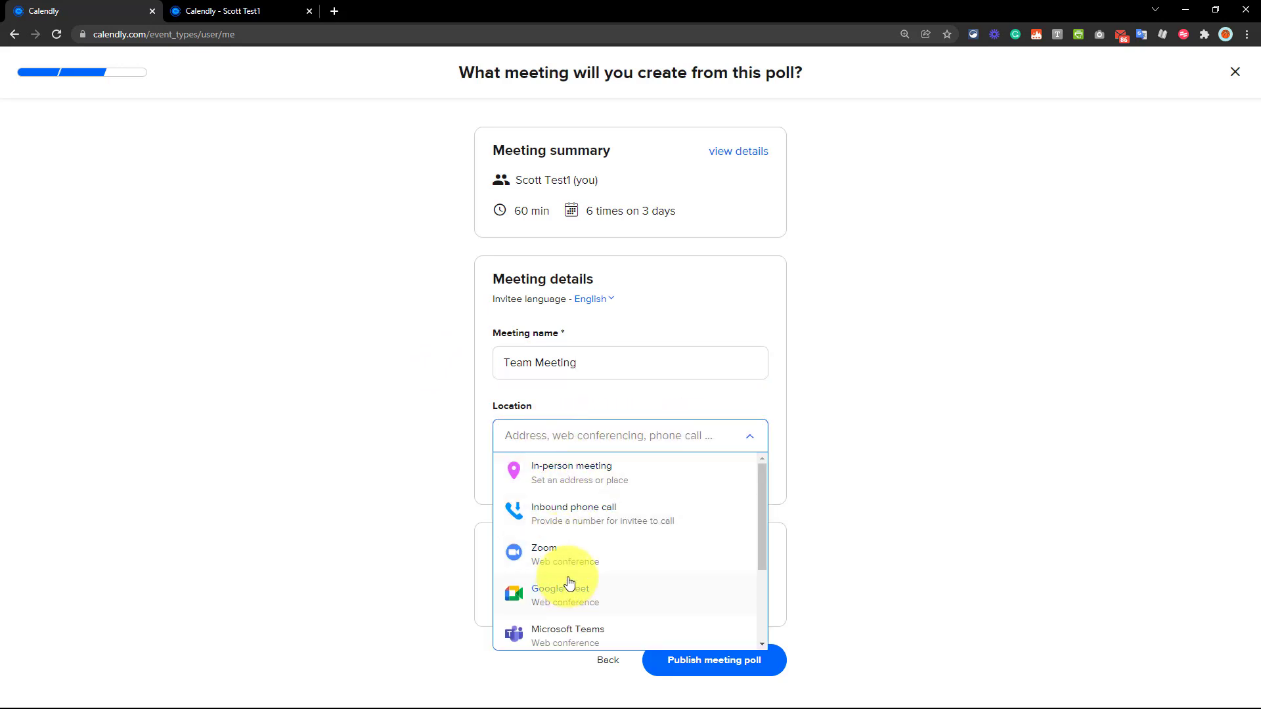
{"action": "left_click", "coordinate": [571, 476]}
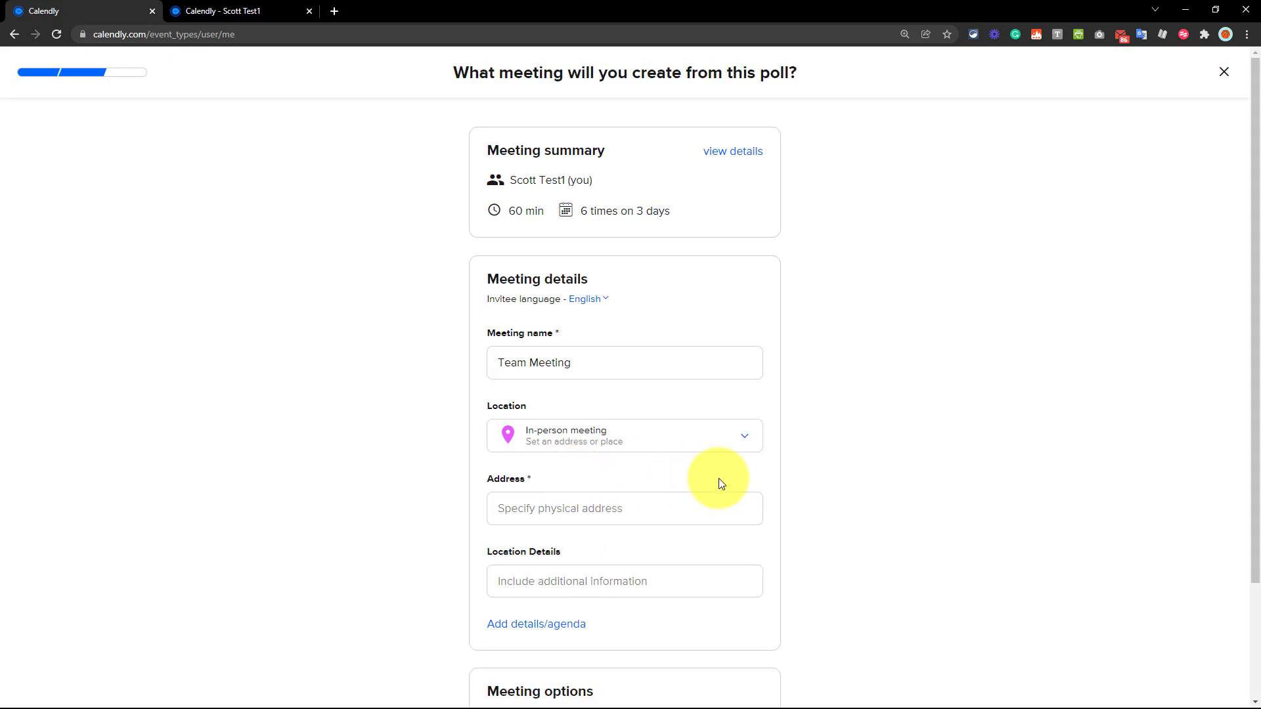
{"action": "left_click", "coordinate": [549, 509]}
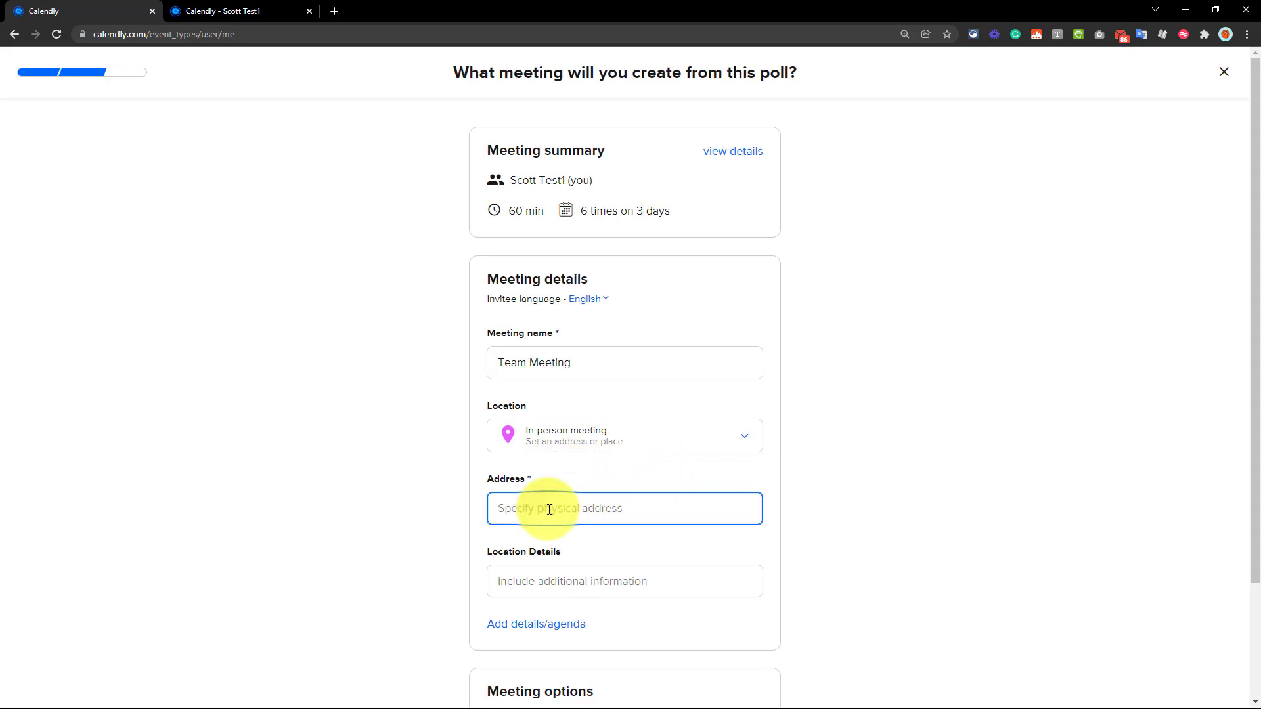
{"action": "type", "text": "123 Fake Street"}
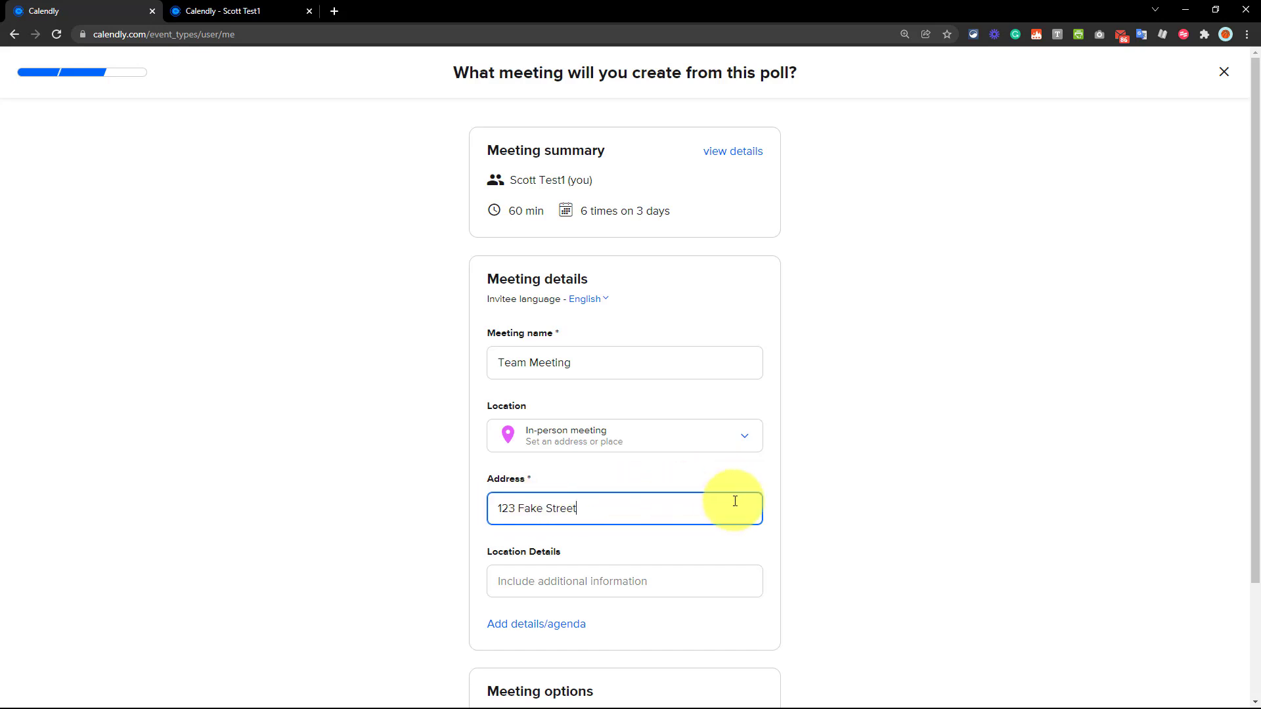
{"action": "left_click", "coordinate": [808, 498]}
{"action": "scroll", "coordinate": [763, 499], "scroll_direction": "down", "scroll_amount": 3}
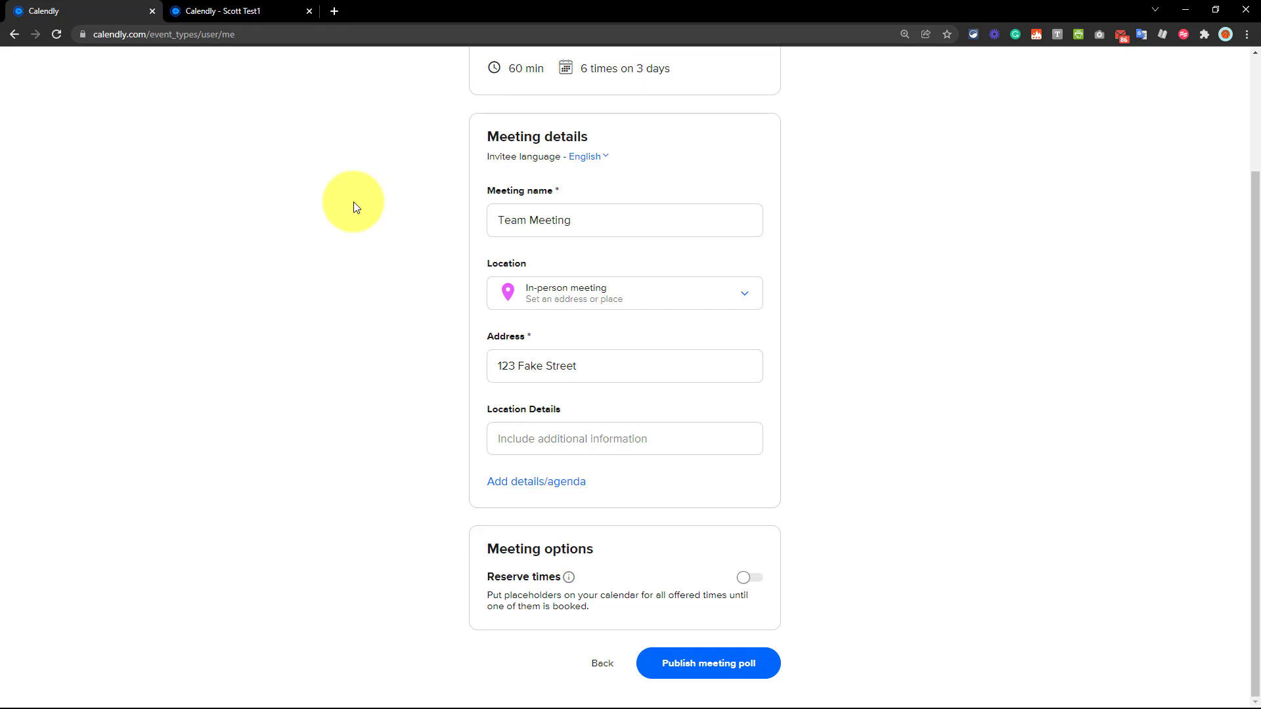
Turn on reserving the offered times on the host's calendar and publish the poll
{"action": "left_click", "coordinate": [747, 580]}
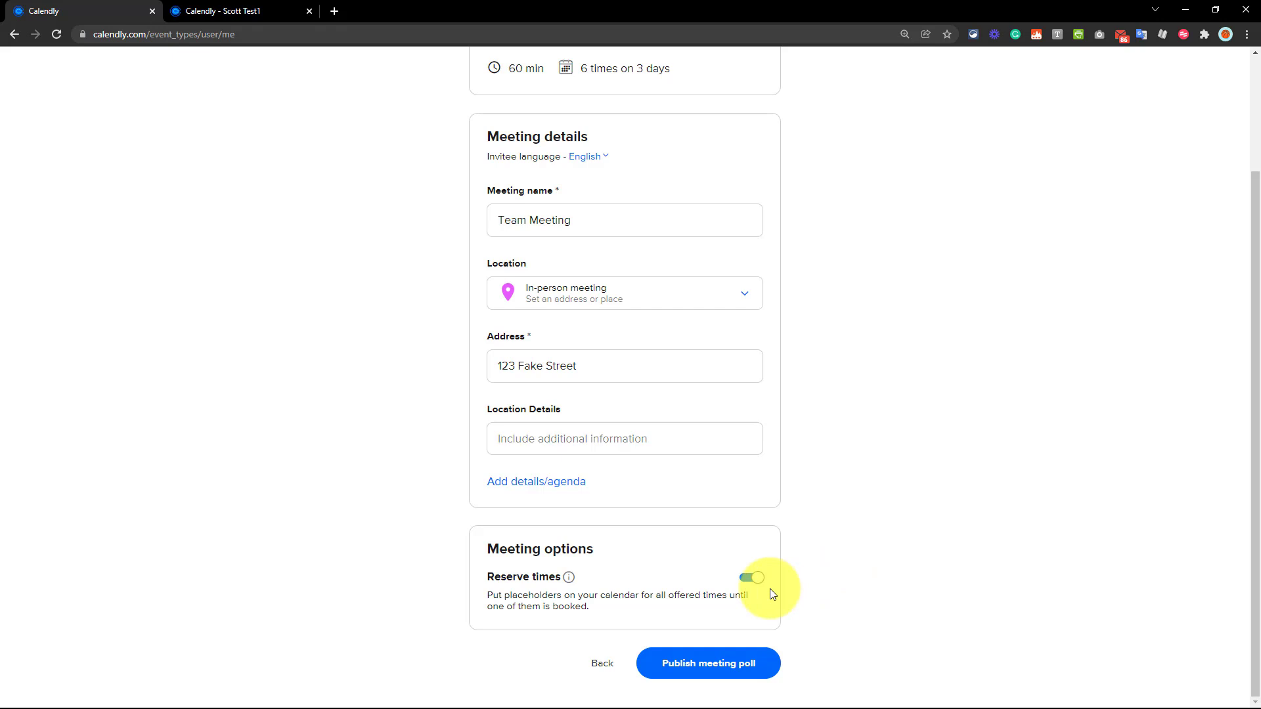
{"action": "left_click", "coordinate": [700, 667]}
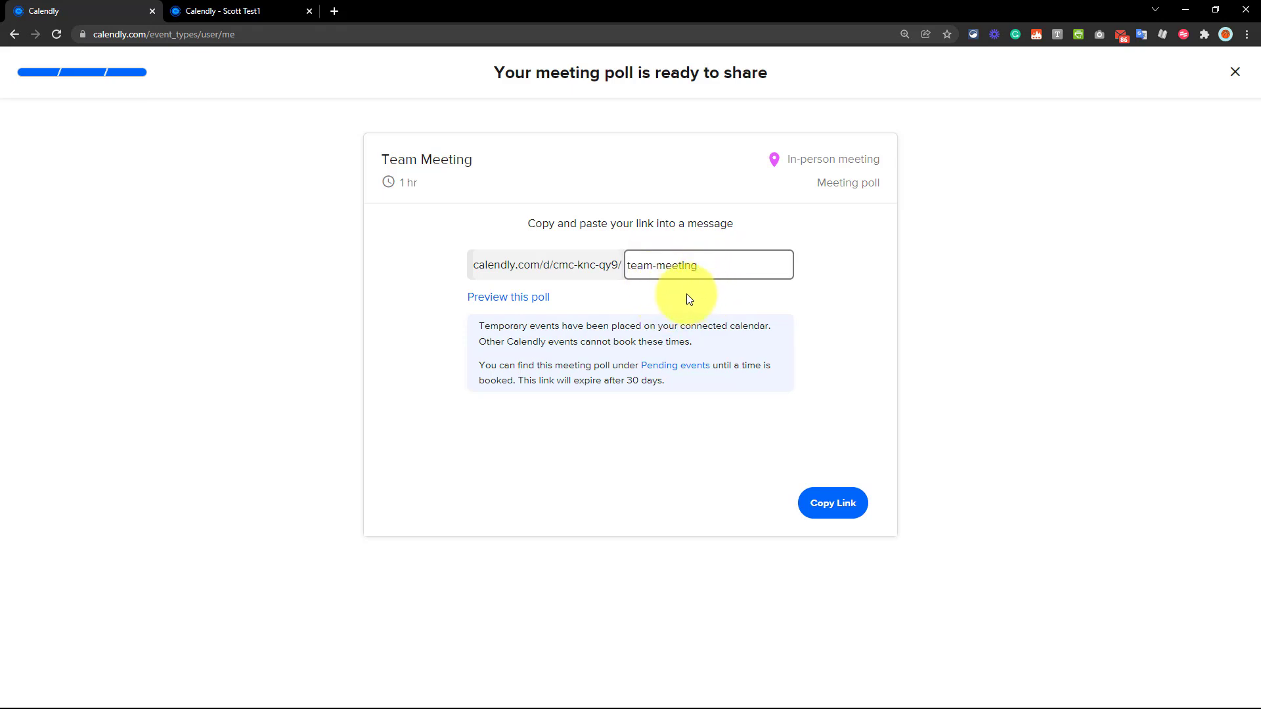
Preview the invitee view of the Feb 9–11 times, then copy the poll's team-meeting share link
{"action": "left_click", "coordinate": [501, 299]}
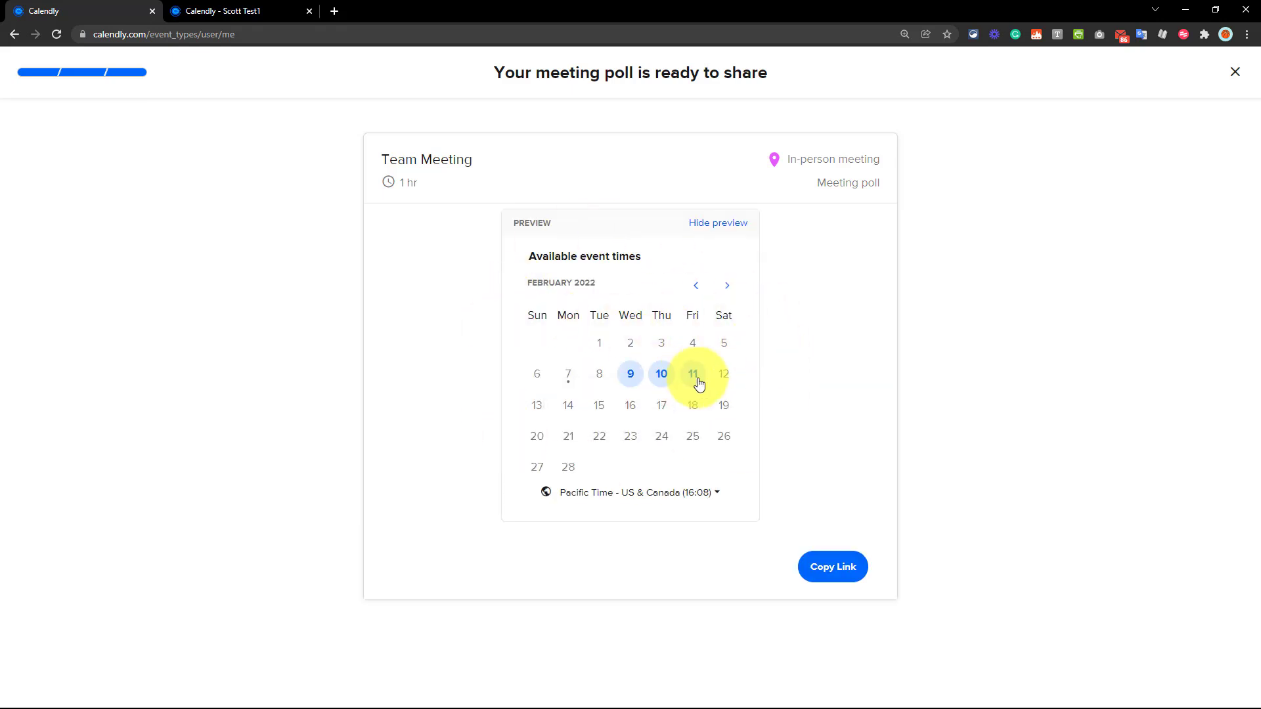
{"action": "left_click", "coordinate": [629, 373]}
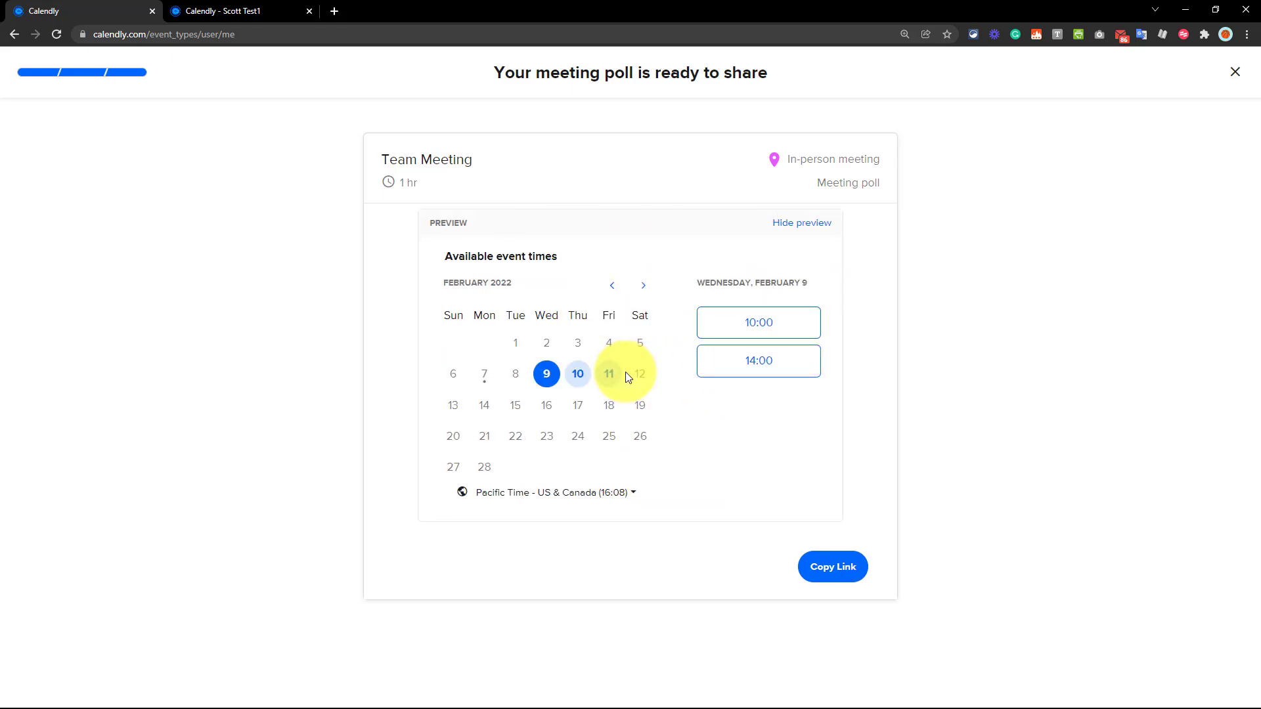
{"action": "left_click", "coordinate": [578, 374]}
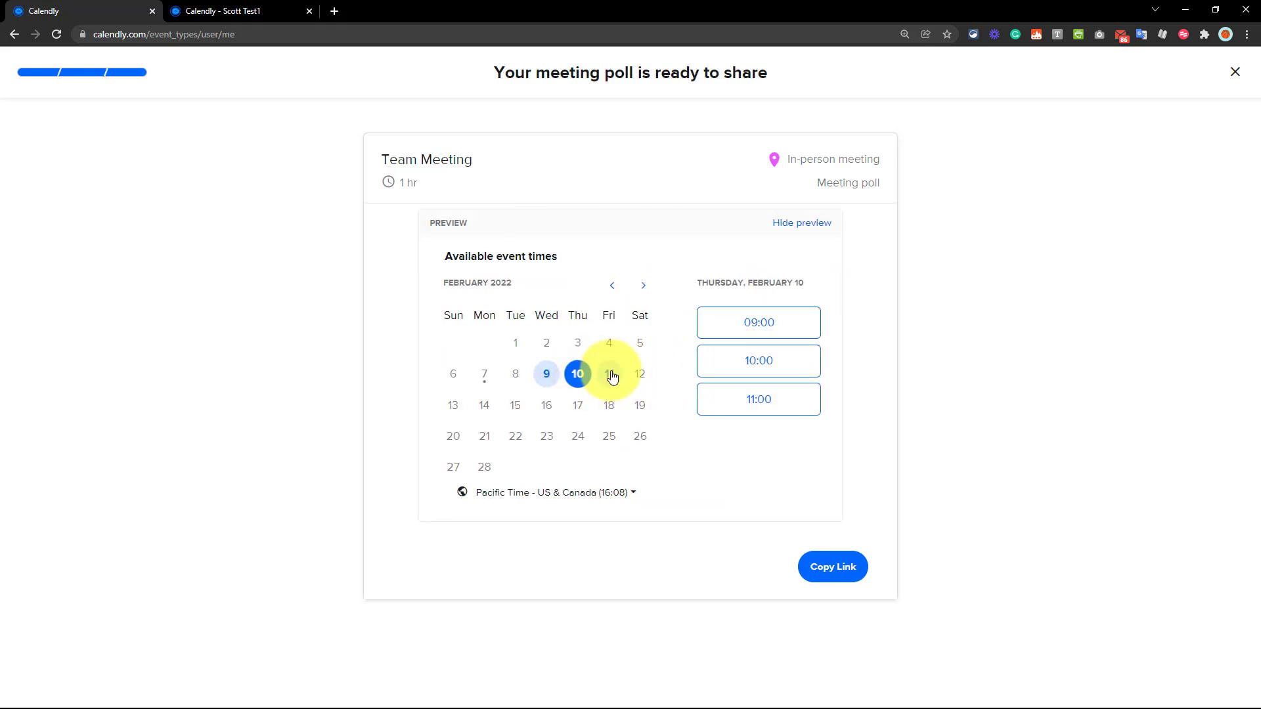
{"action": "left_click", "coordinate": [609, 375]}
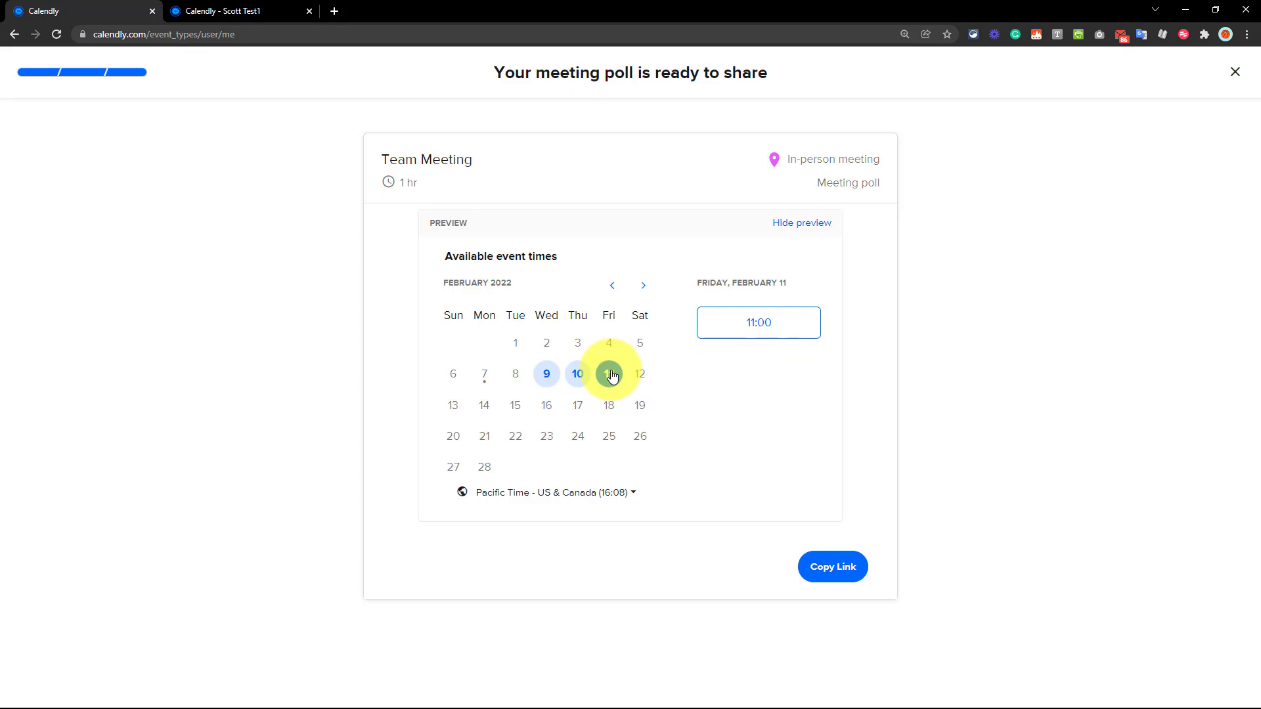
{"action": "left_click", "coordinate": [818, 224]}
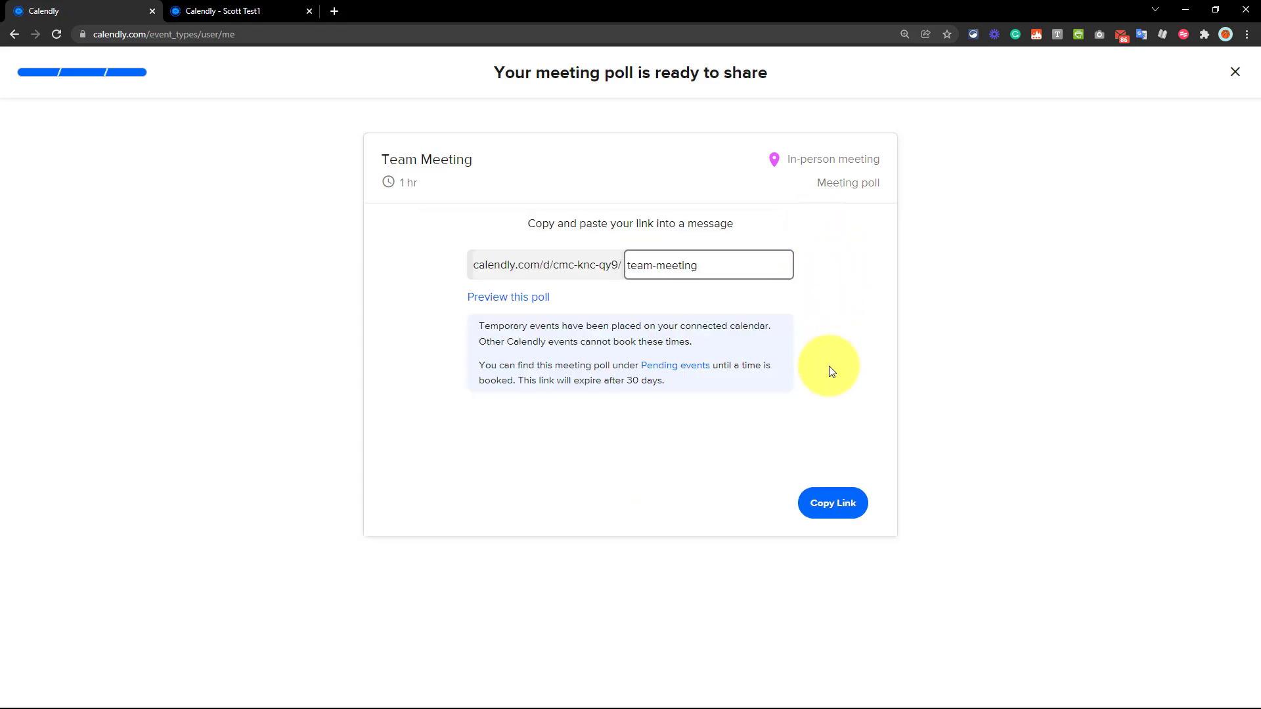
{"action": "left_click", "coordinate": [831, 515]}
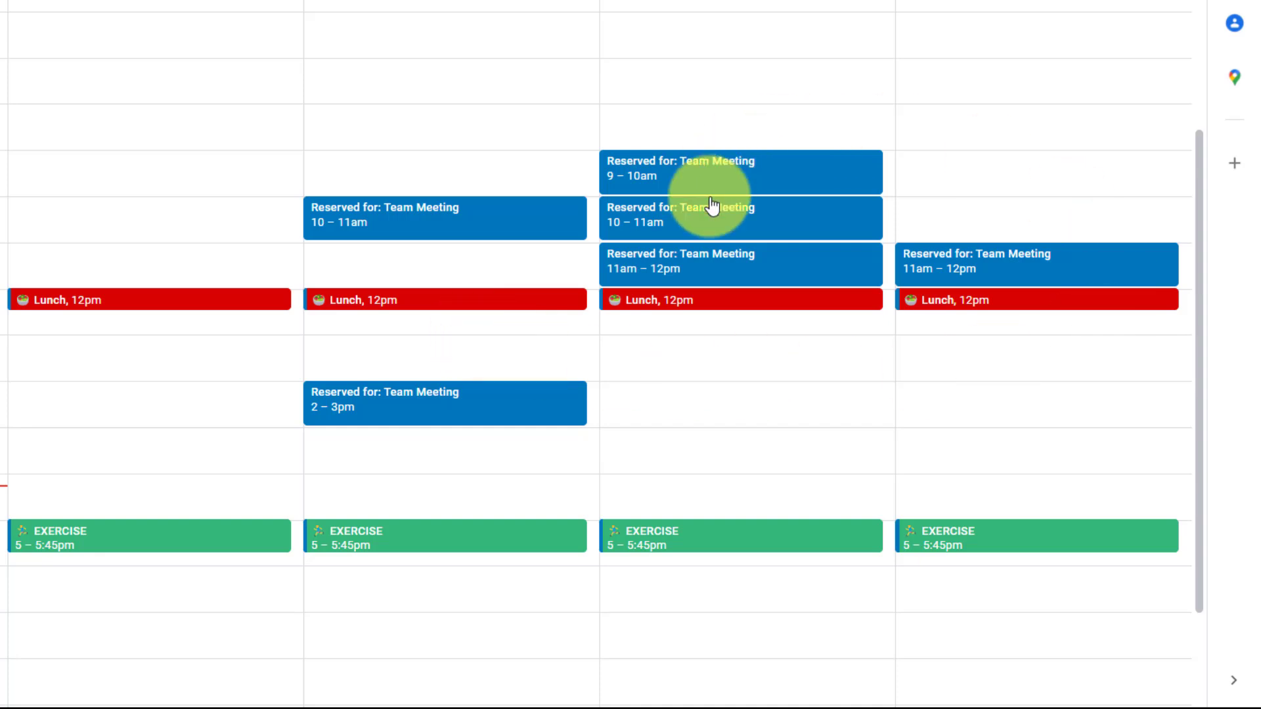
Inspect a 'Reserved for: Team Meeting' hold in Google Calendar, then close its details
{"action": "left_click", "coordinate": [469, 222]}
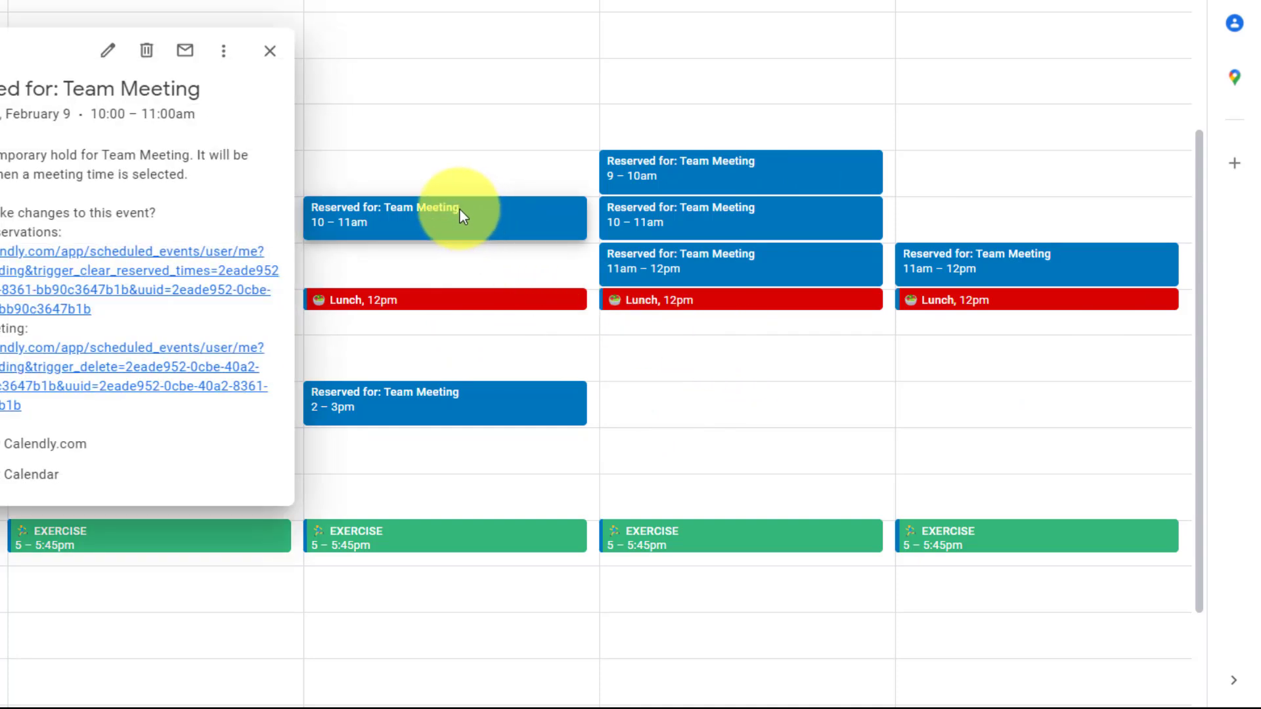
{"action": "left_click", "coordinate": [269, 57]}
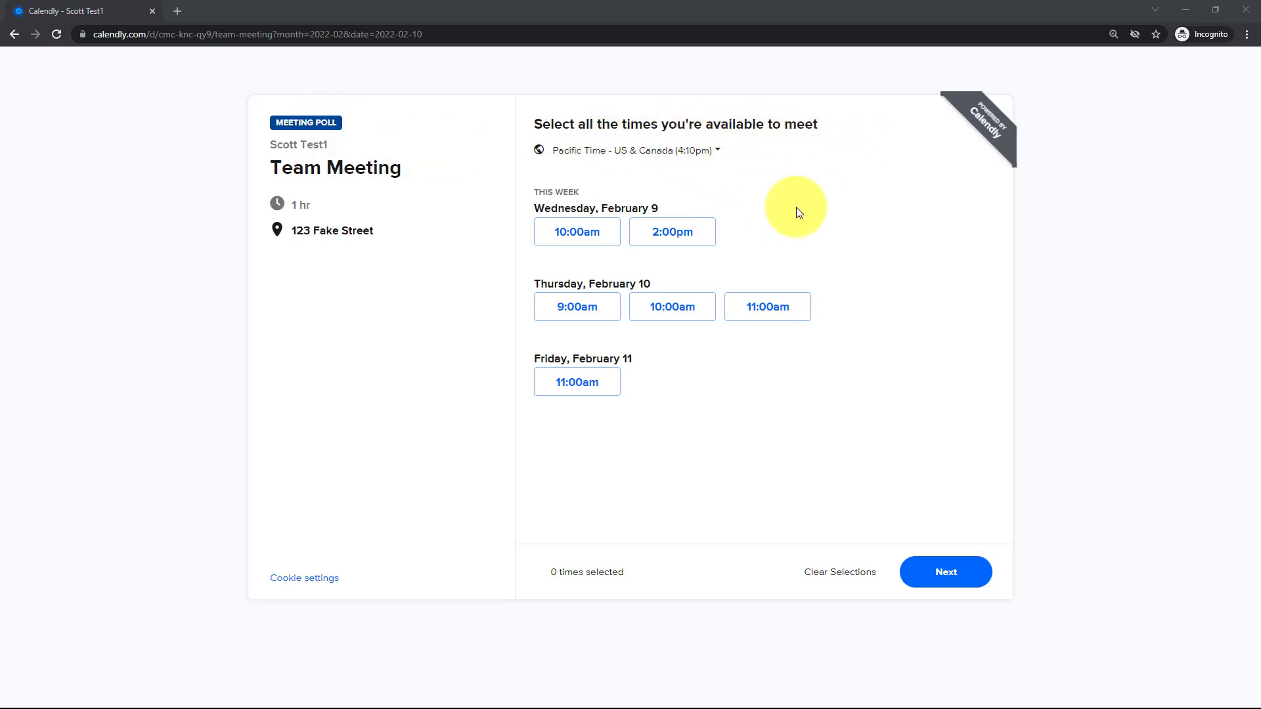
Mark Feb 9 10:00am and Feb 10 10:00am and 11:00am as available times
{"action": "left_click", "coordinate": [575, 234]}
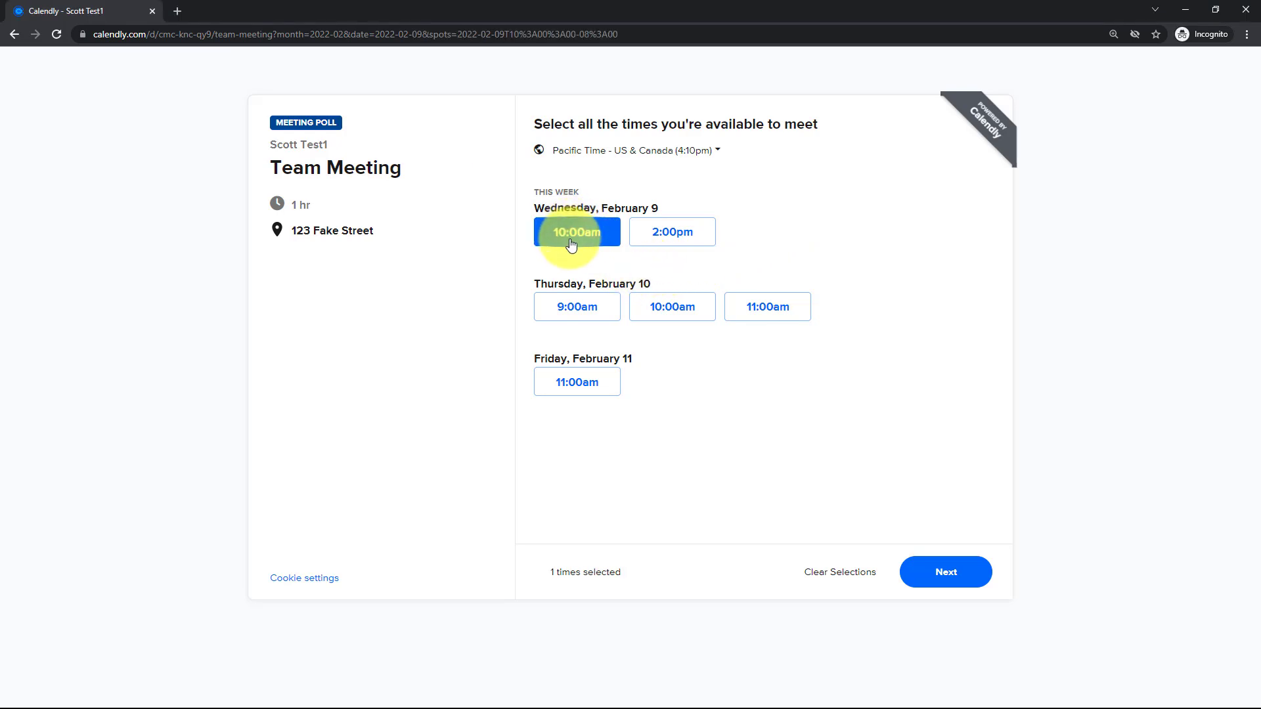
{"action": "left_click", "coordinate": [673, 307]}
{"action": "left_click", "coordinate": [673, 307]}
{"action": "left_click", "coordinate": [777, 308]}
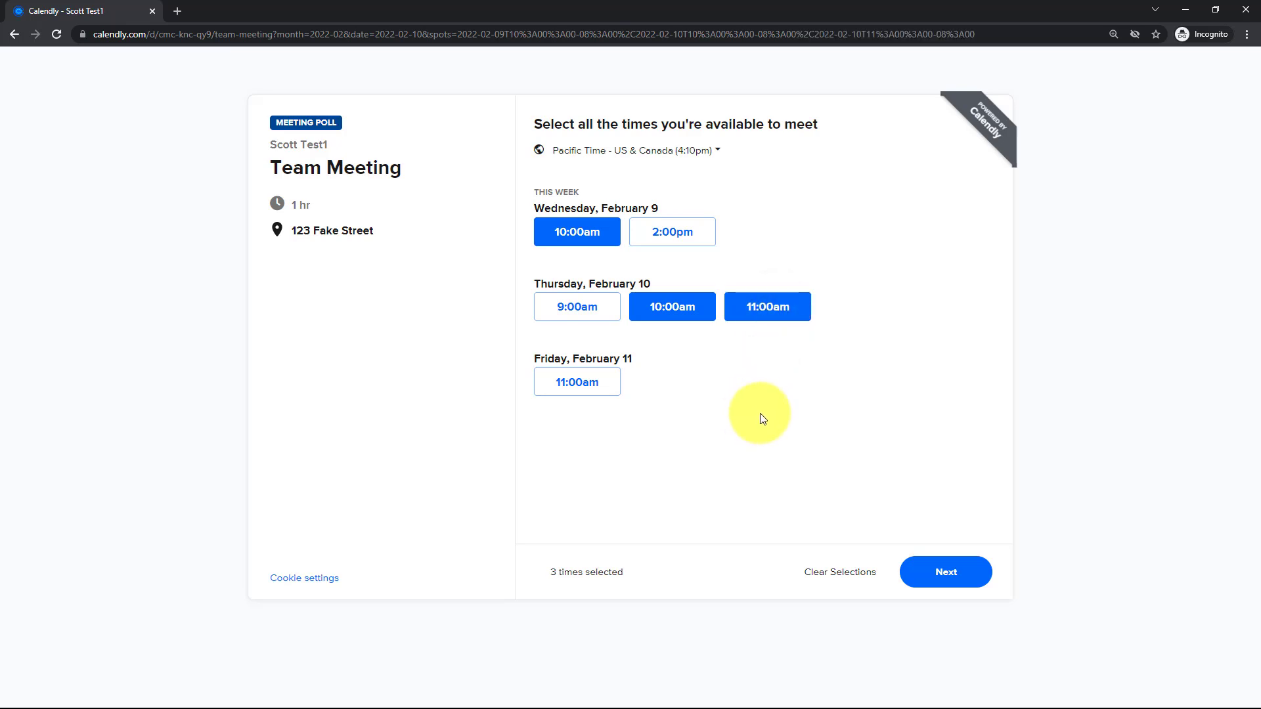
Enter the invitee's name and autofilled e-mail address, then share the three preferred times
{"action": "left_click", "coordinate": [941, 573]}
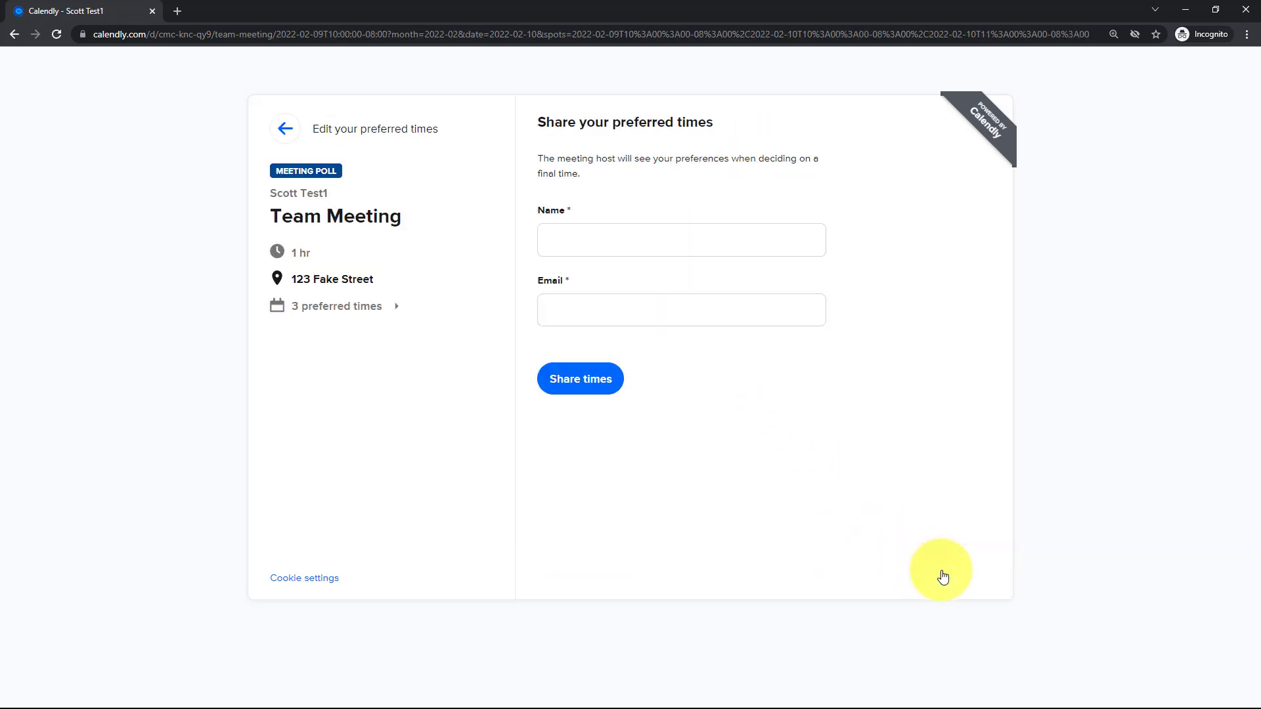
{"action": "left_click", "coordinate": [621, 238]}
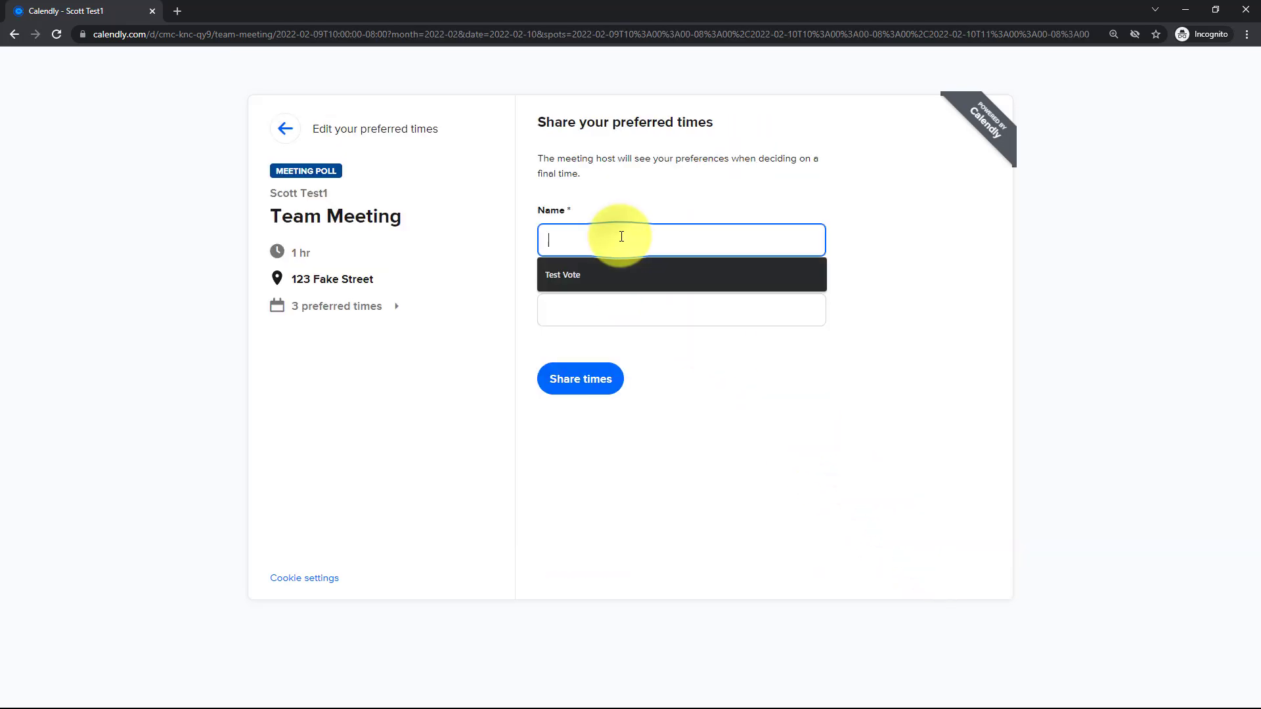
{"action": "type", "text": "John Doe"}
{"action": "key", "text": "Tab"}
{"action": "type", "text": "scott"}
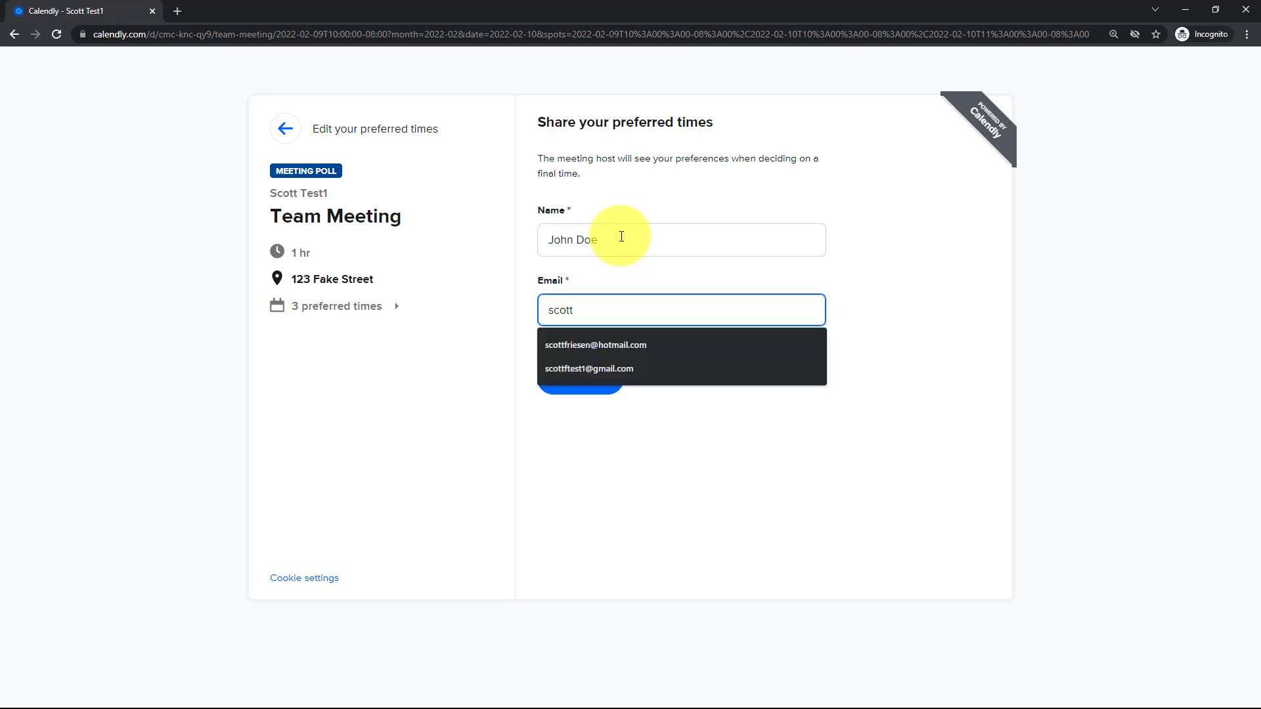
{"action": "key", "text": "Down"}
{"action": "key", "text": "Return"}
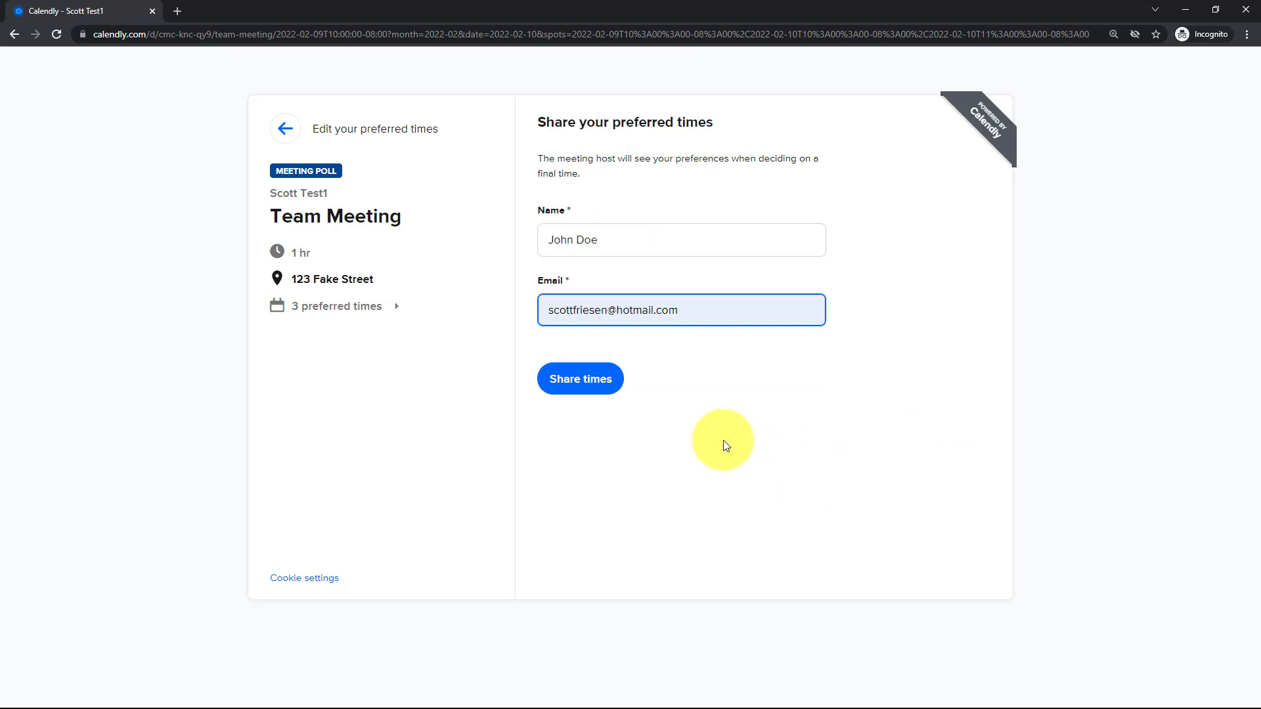
{"action": "left_click", "coordinate": [579, 384]}
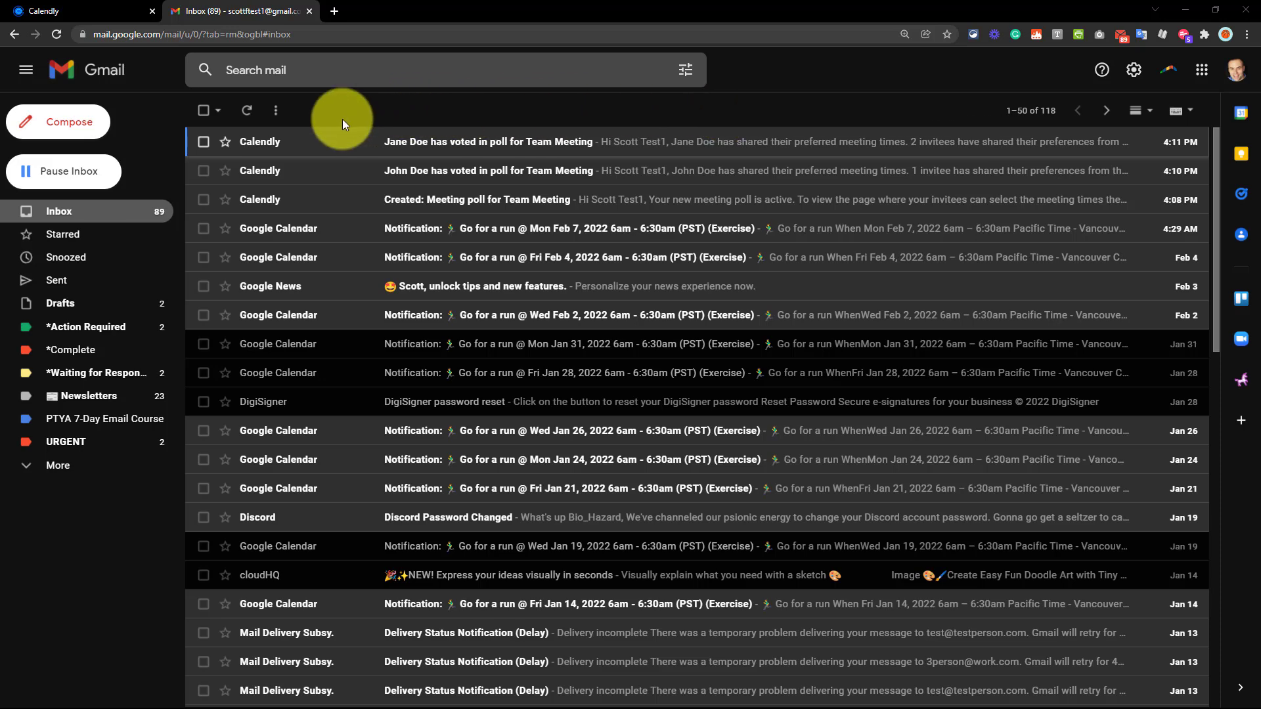
Open the first vote notice and review its top times: Feb 9 10:00, Feb 10 10:00 and 11:00 PST
{"action": "left_click", "coordinate": [307, 172]}
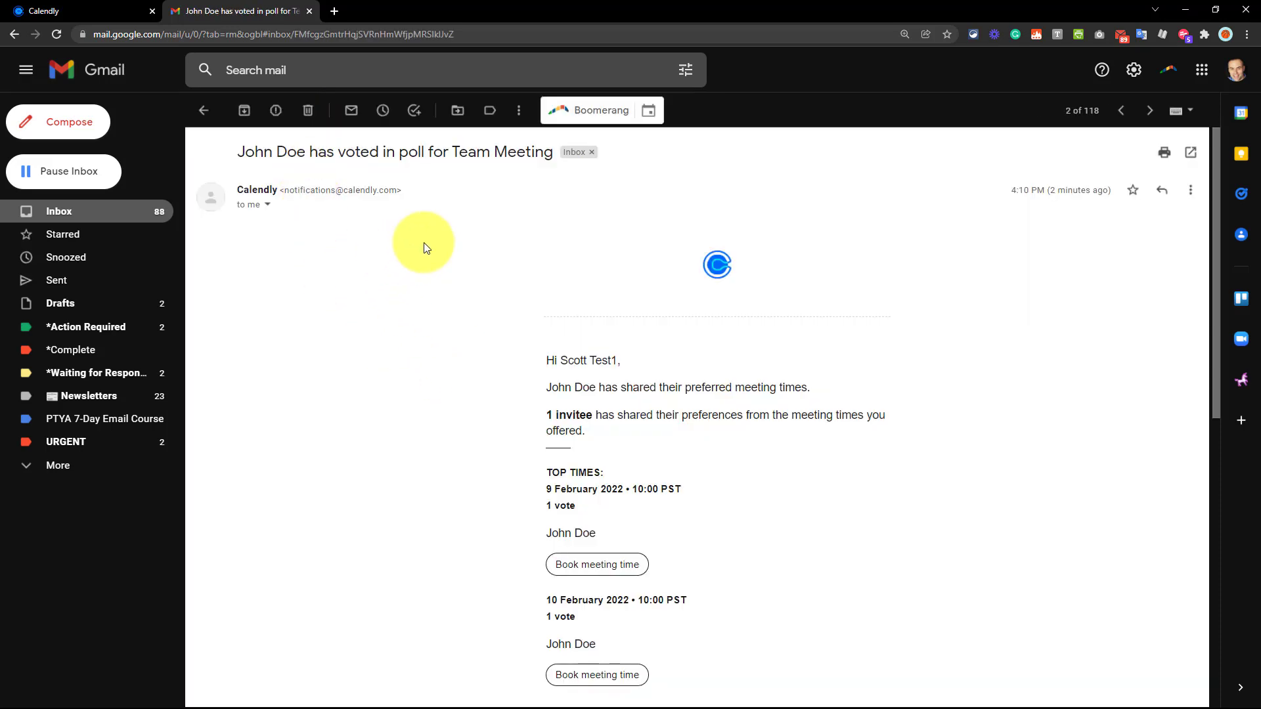
{"action": "scroll", "coordinate": [471, 353], "scroll_direction": "down", "scroll_amount": 2}
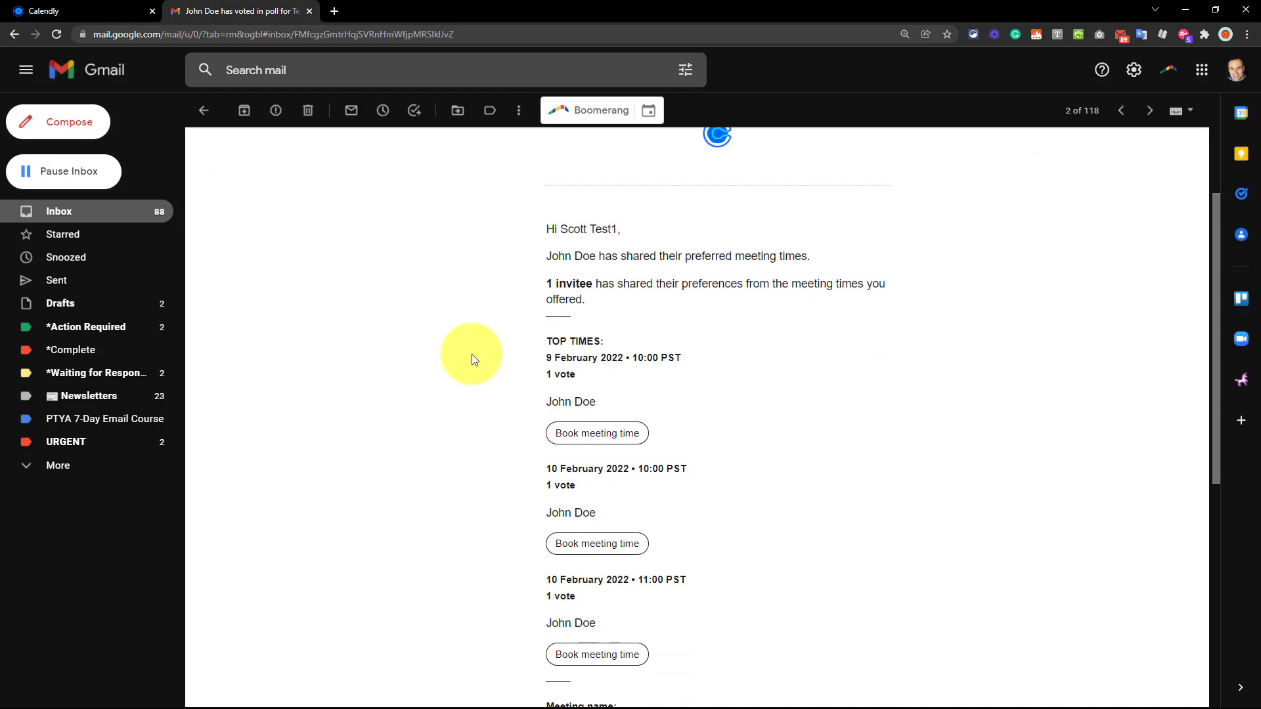
{"action": "scroll", "coordinate": [512, 329], "scroll_direction": "down", "scroll_amount": 2}
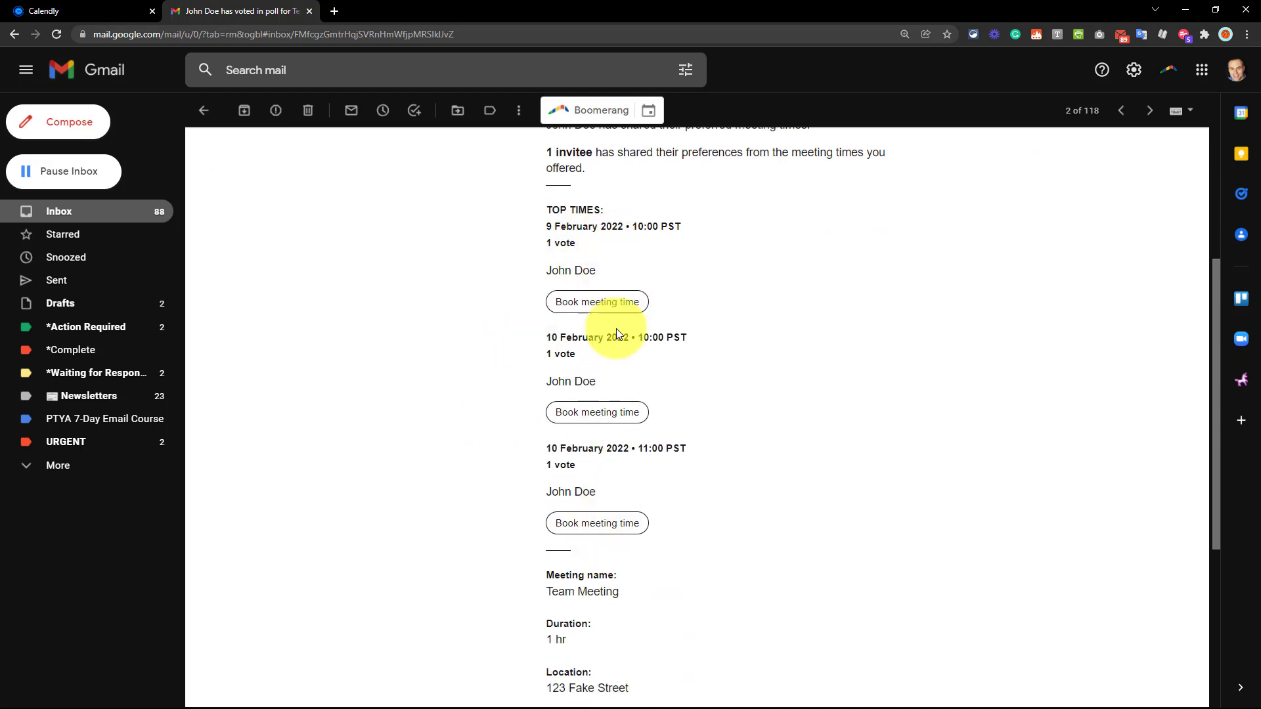
{"action": "scroll", "coordinate": [650, 380], "scroll_direction": "up", "scroll_amount": 1}
{"action": "scroll", "coordinate": [660, 390], "scroll_direction": "up", "scroll_amount": 1}
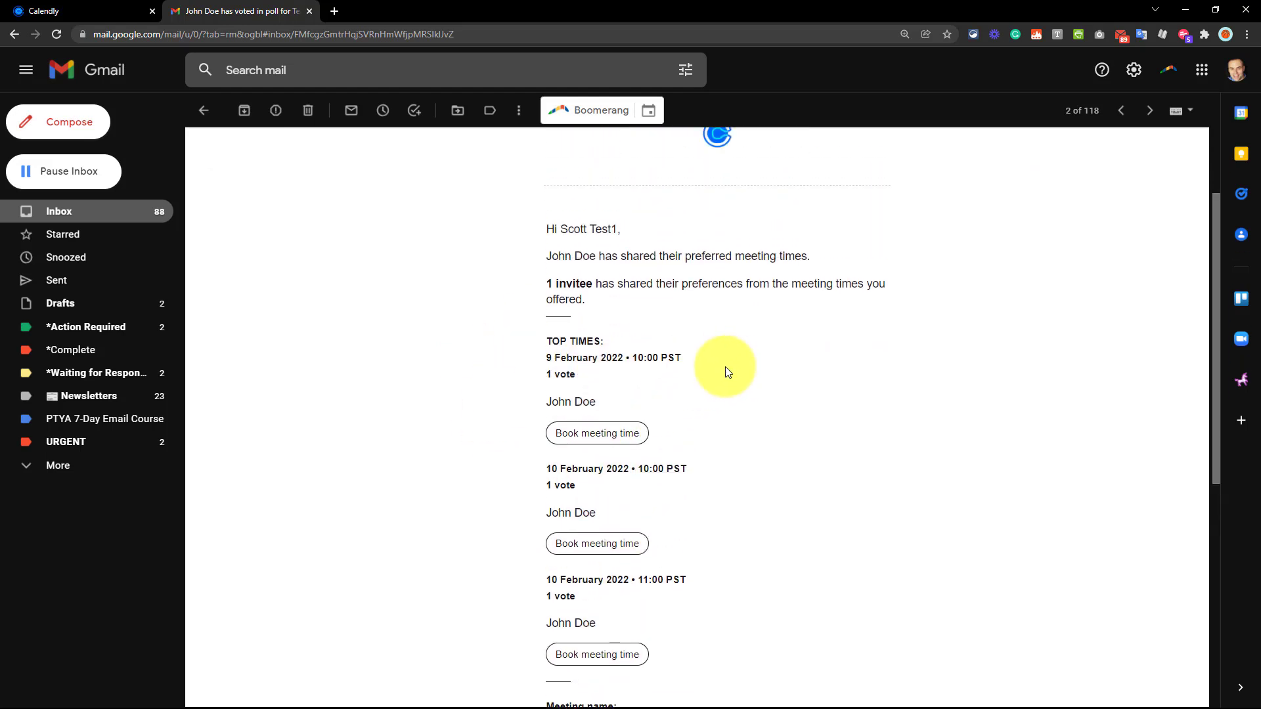
Open the newer vote notice showing 2 invitees, with Feb 9 10:00 PST leading on 2 votes
{"action": "left_click", "coordinate": [204, 111]}
{"action": "left_click", "coordinate": [296, 142]}
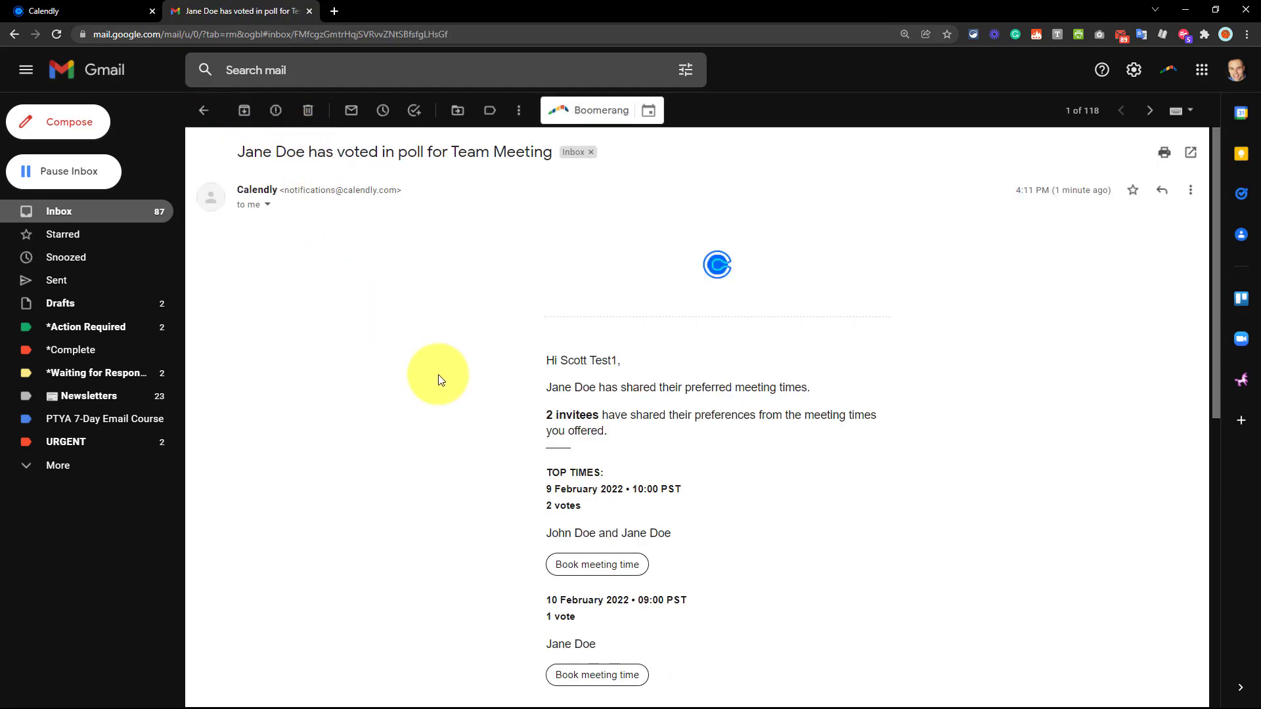
{"action": "scroll", "coordinate": [439, 375], "scroll_direction": "down", "scroll_amount": 2}
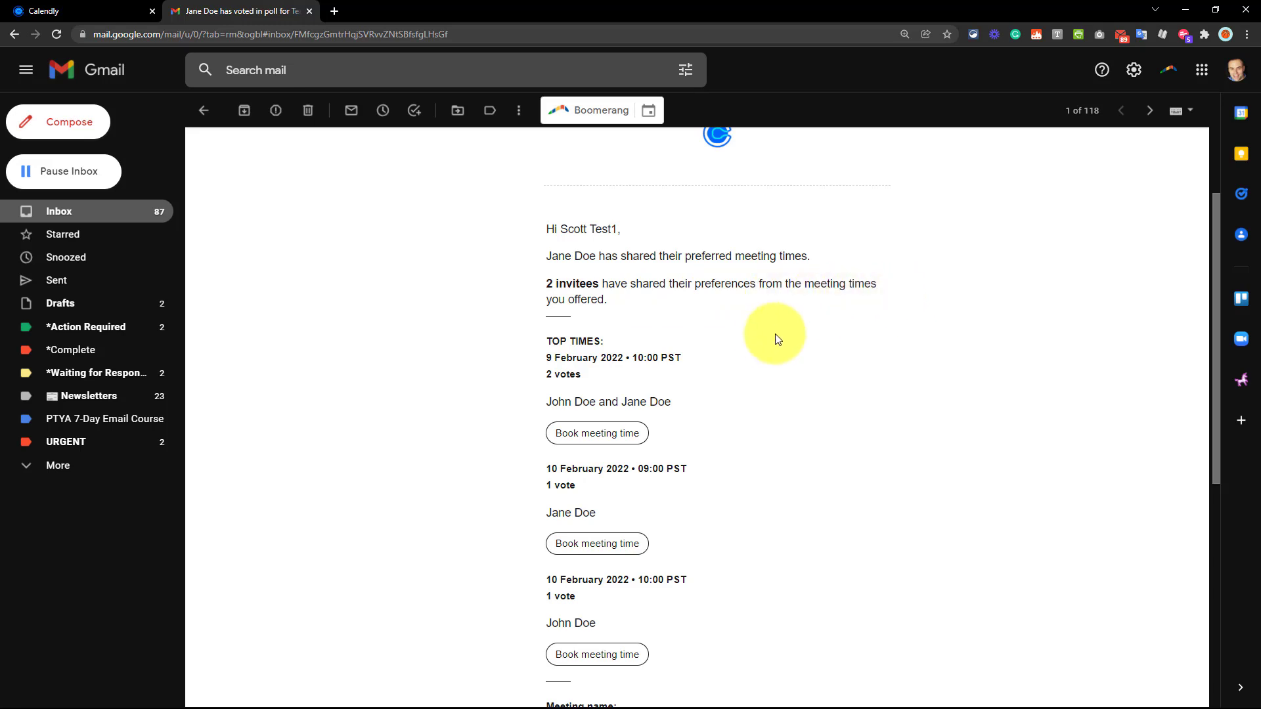
{"action": "scroll", "coordinate": [770, 342], "scroll_direction": "down", "scroll_amount": 1}
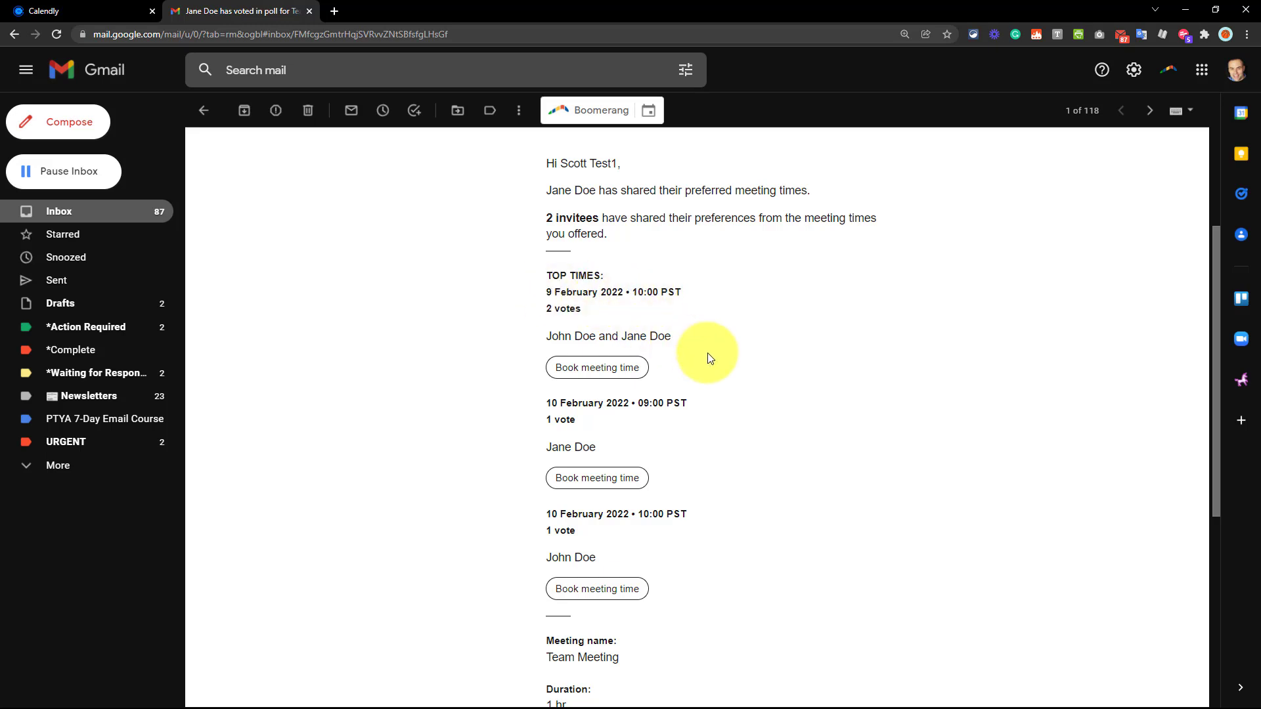
{"action": "scroll", "coordinate": [708, 353], "scroll_direction": "down", "scroll_amount": 2}
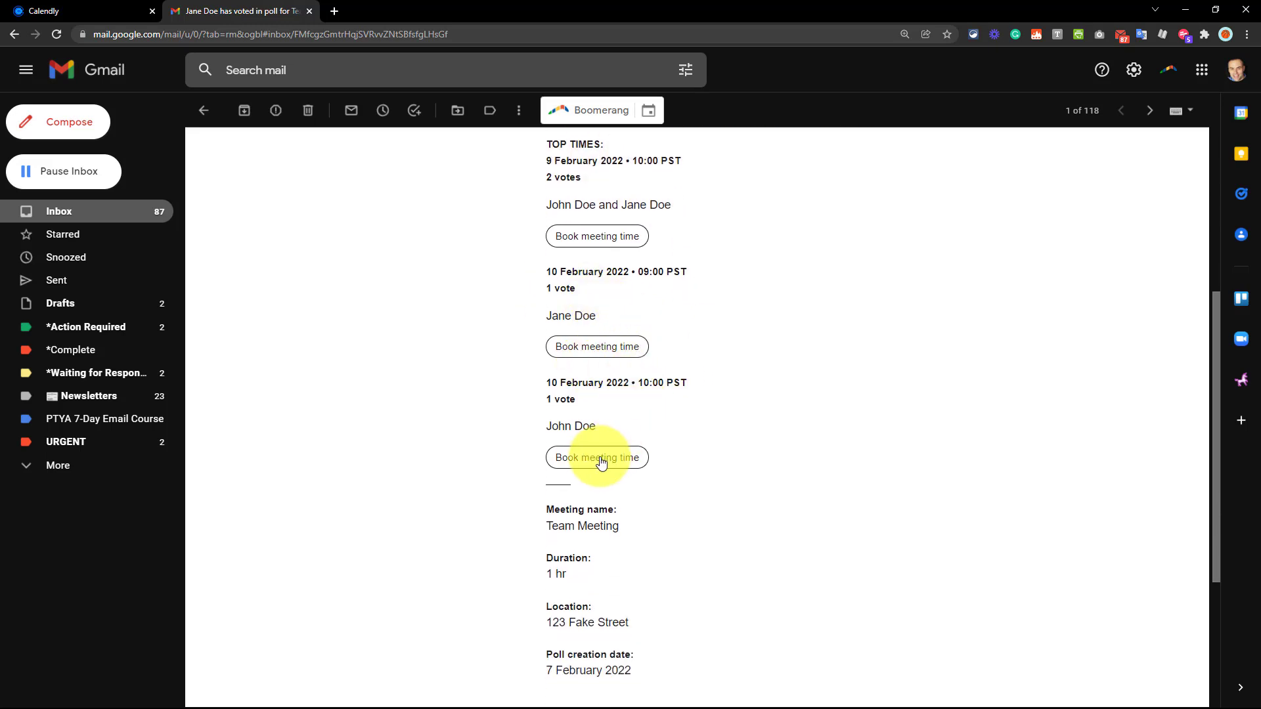
{"action": "scroll", "coordinate": [726, 399], "scroll_direction": "up", "scroll_amount": 4}
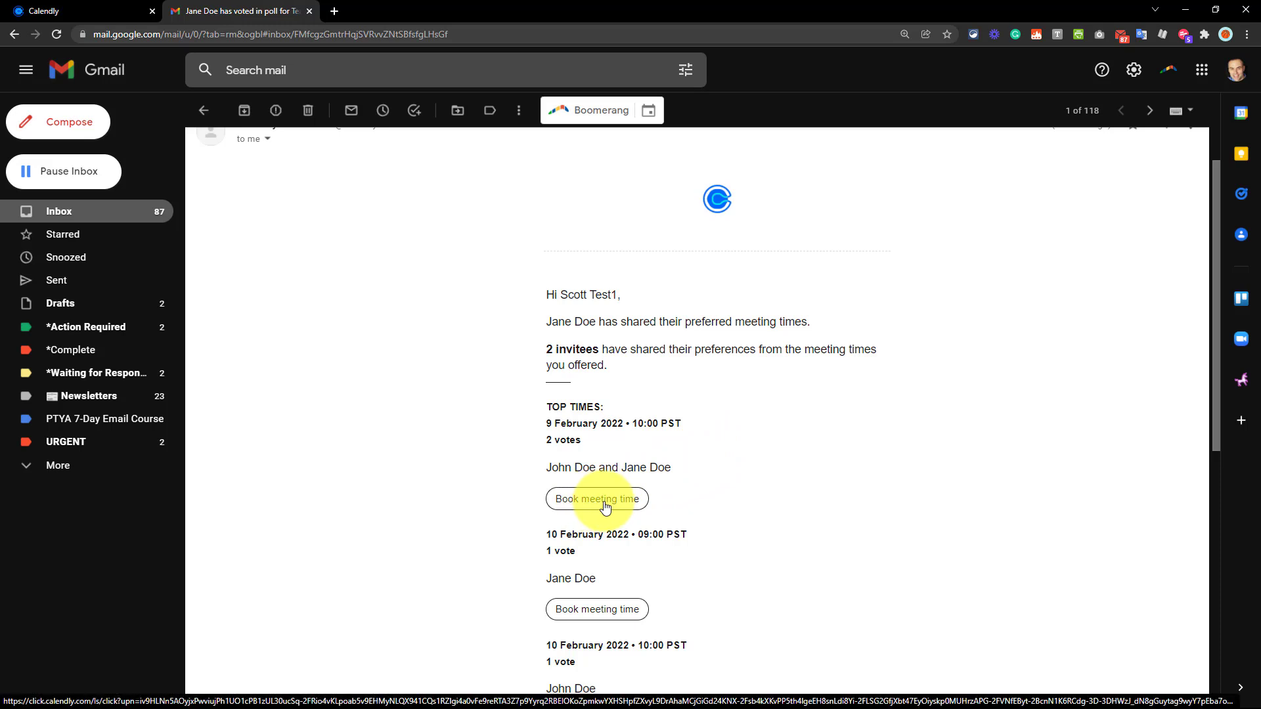
In Calendly, list Pending scheduled events to find the Team Meeting poll created 7 February 2022
{"action": "left_click", "coordinate": [89, 8]}
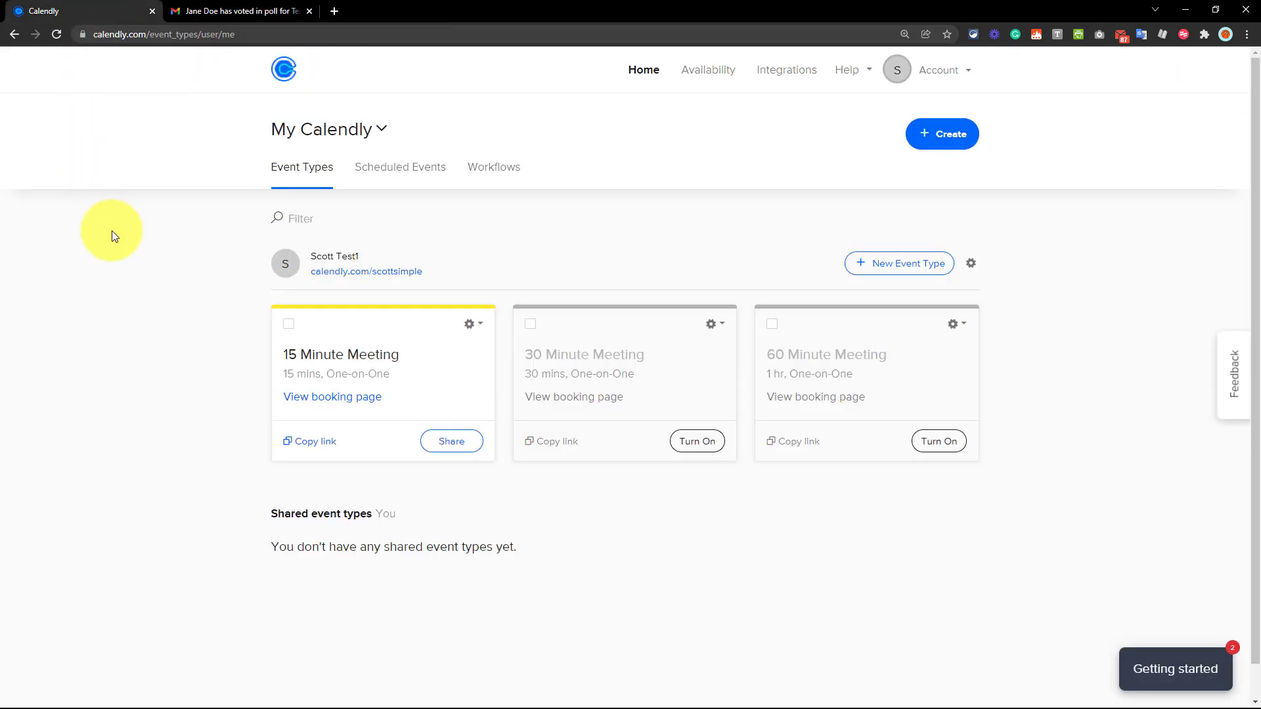
{"action": "left_click", "coordinate": [402, 172]}
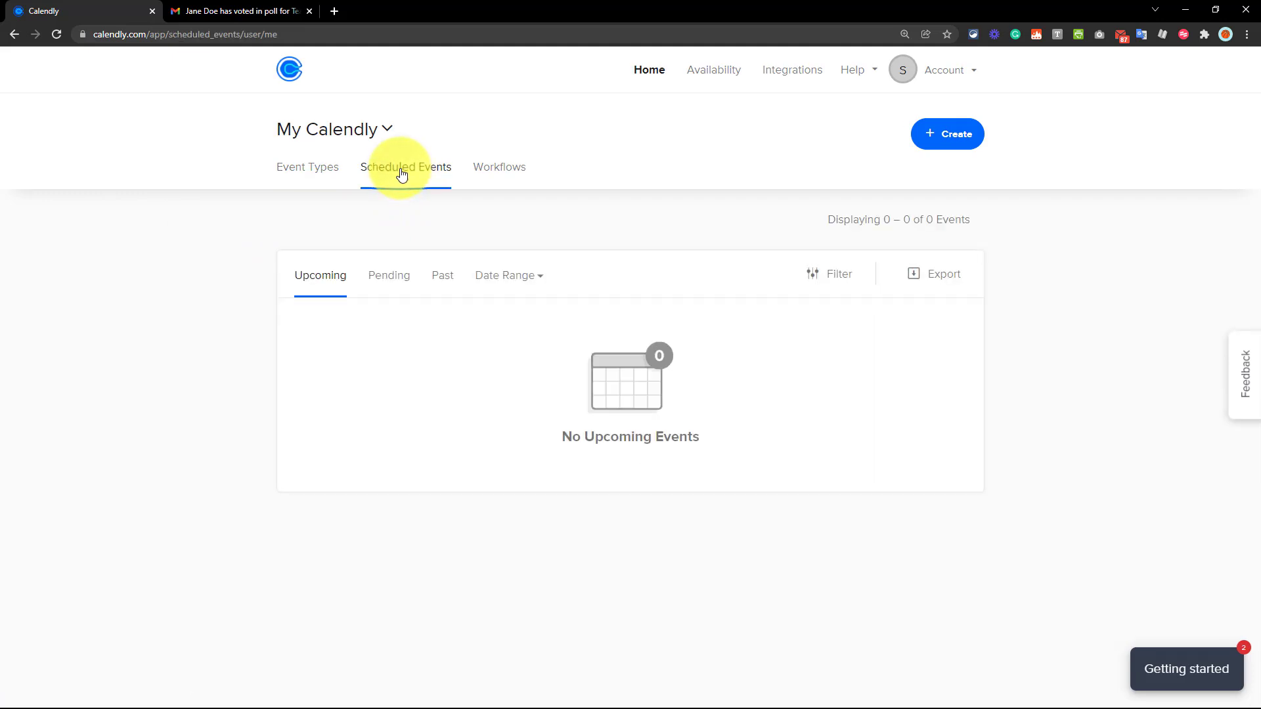
{"action": "left_click", "coordinate": [387, 281]}
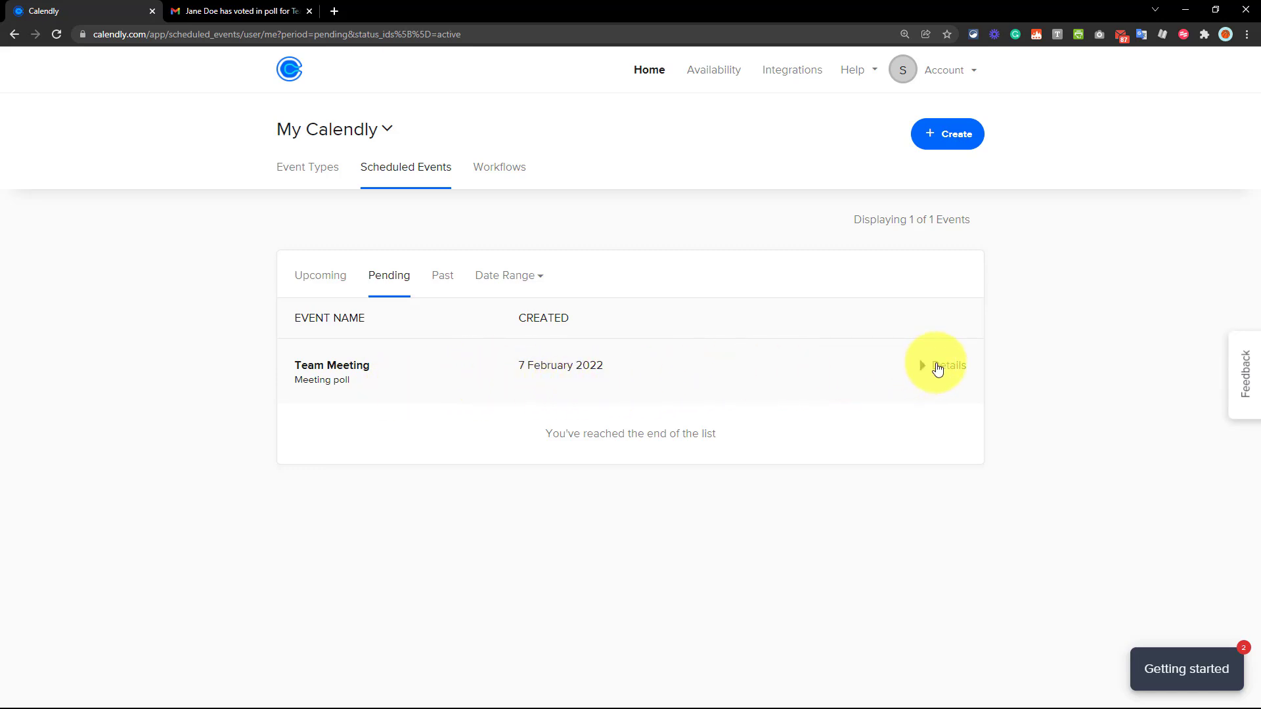
Expand the Team Meeting poll details to review results: 9 February 10:00–11:00 leads with 2 votes
{"action": "left_click", "coordinate": [938, 368]}
{"action": "scroll", "coordinate": [860, 404], "scroll_direction": "down", "scroll_amount": 1}
{"action": "scroll", "coordinate": [859, 403], "scroll_direction": "down", "scroll_amount": 4}
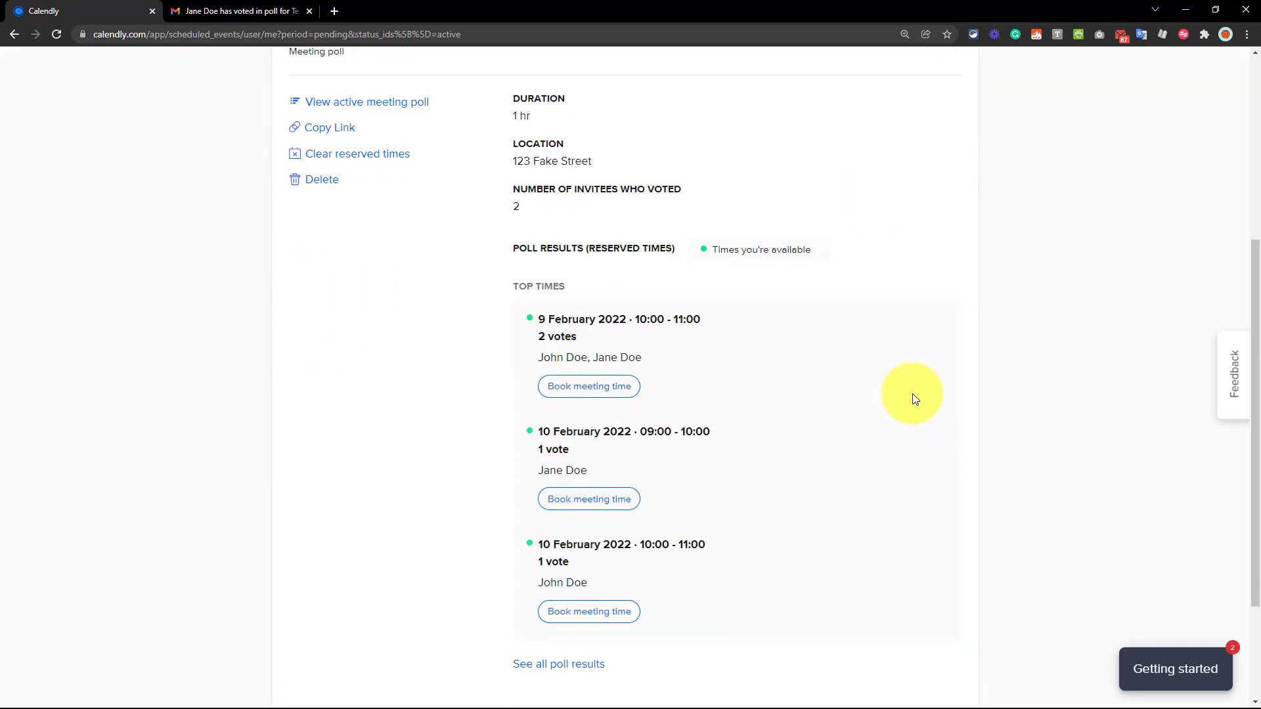
{"action": "scroll", "coordinate": [915, 398], "scroll_direction": "up", "scroll_amount": 2}
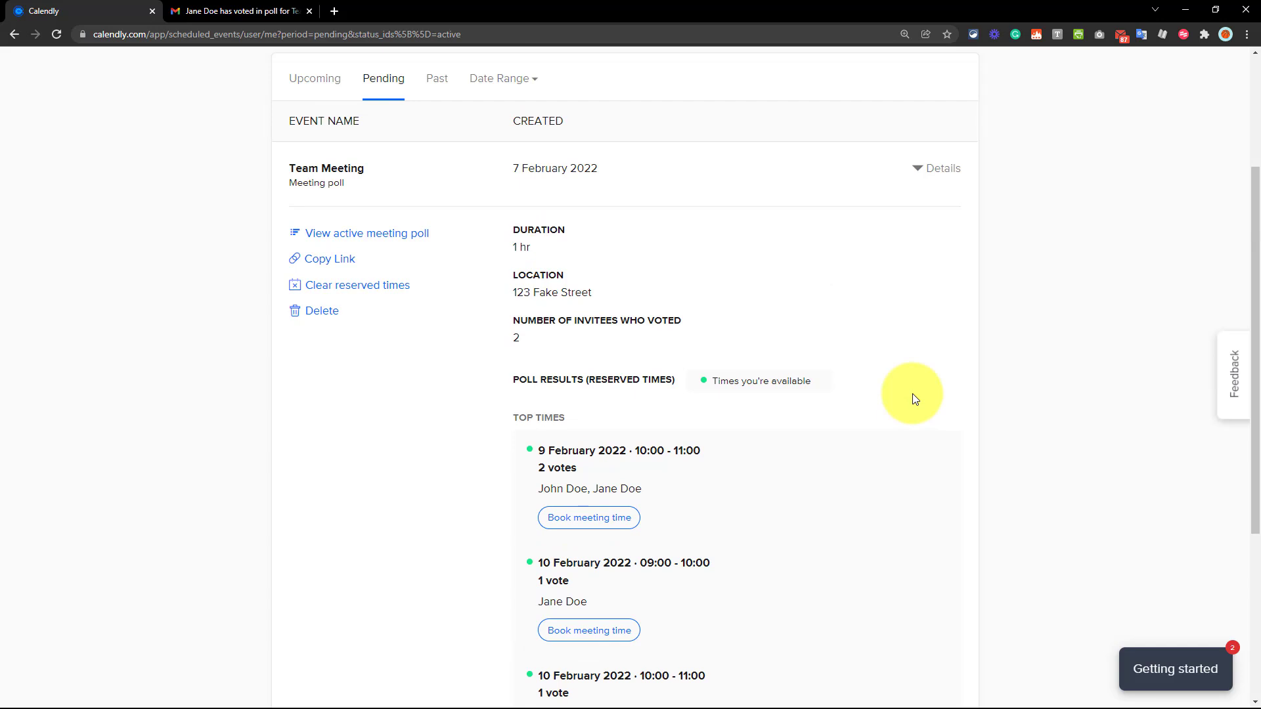
{"action": "scroll", "coordinate": [918, 341], "scroll_direction": "down", "scroll_amount": 3}
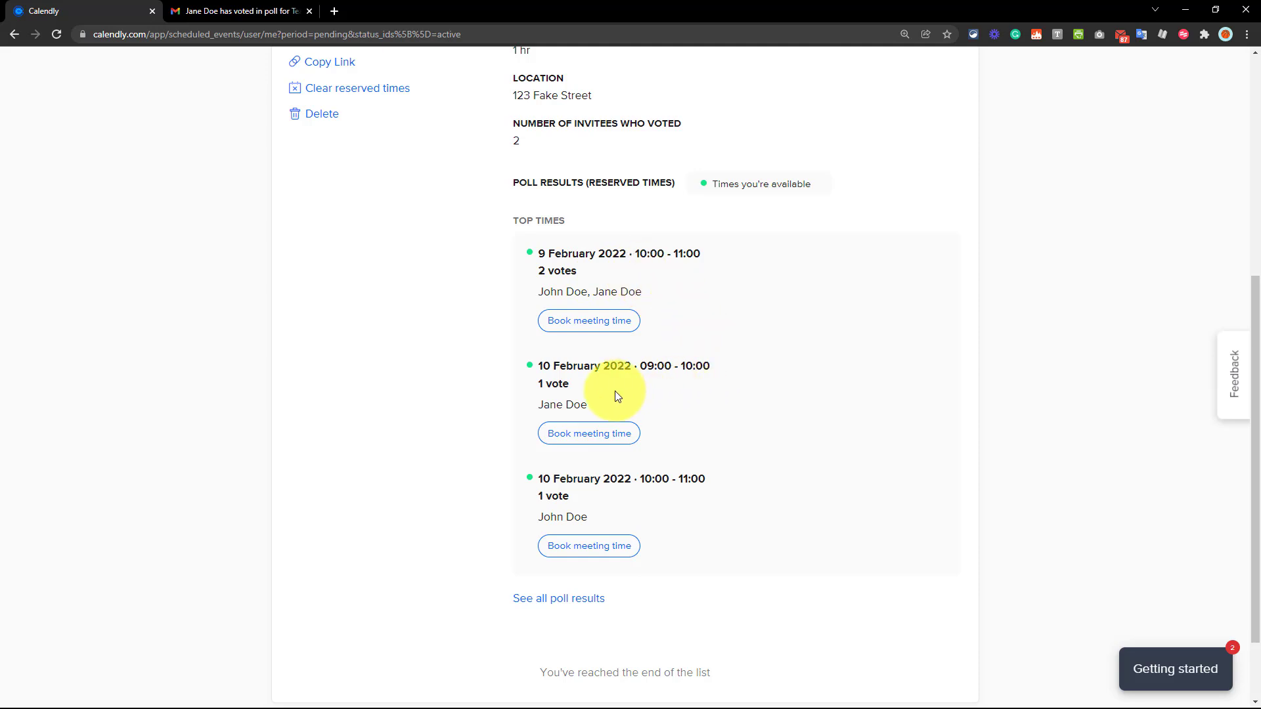
{"action": "scroll", "coordinate": [771, 475], "scroll_direction": "up", "scroll_amount": 2}
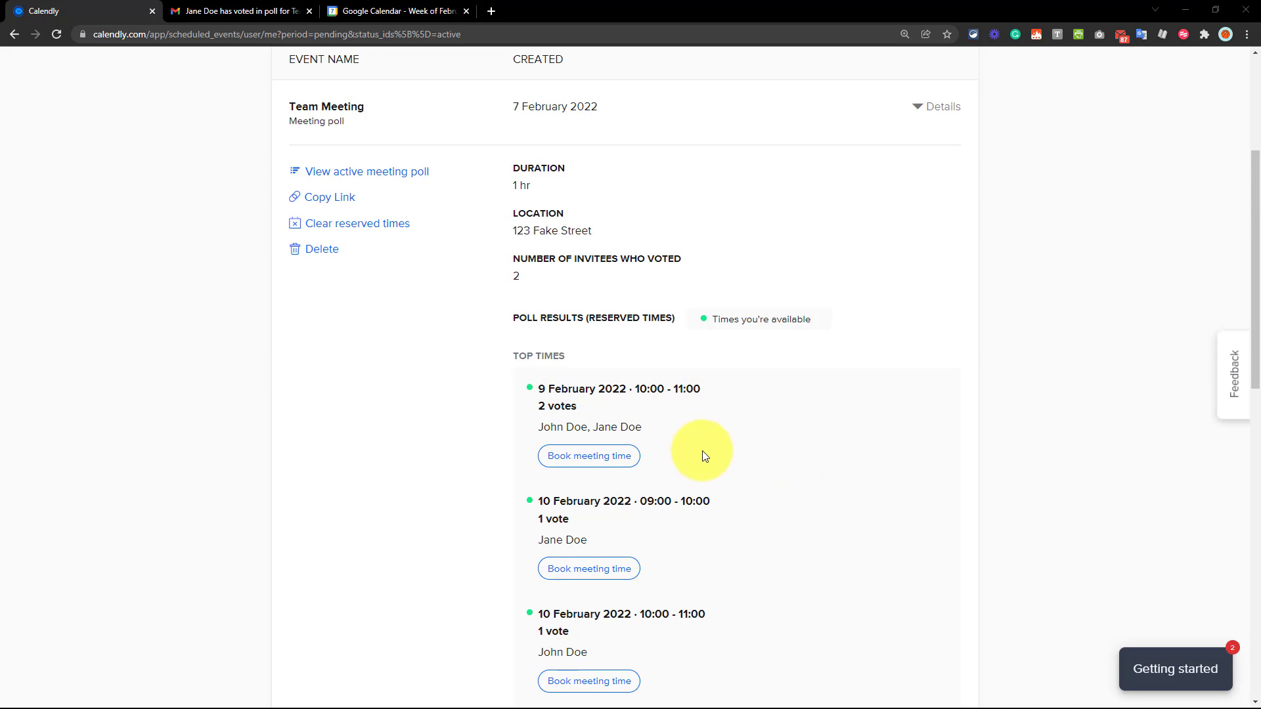
Book the top-voted Wednesday 9 February 2022, 10:00–11:00 slot for both invitees
{"action": "left_click", "coordinate": [582, 462]}
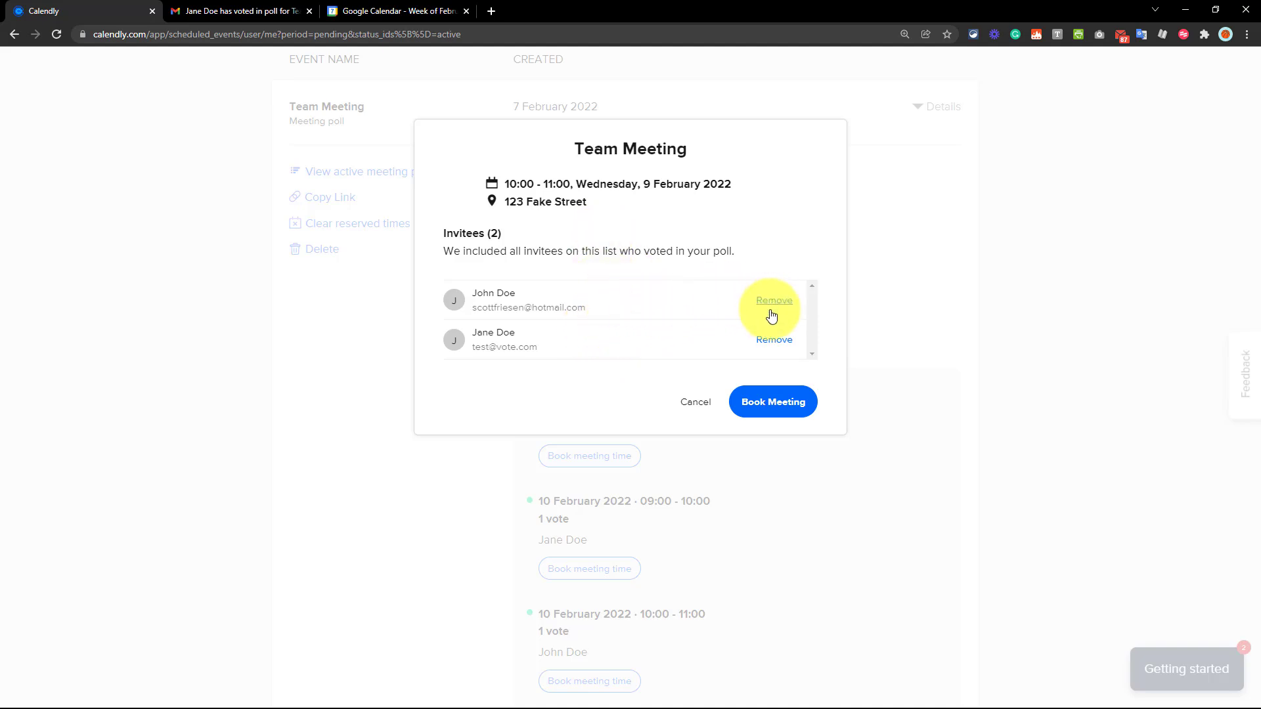
{"action": "left_click", "coordinate": [773, 408]}
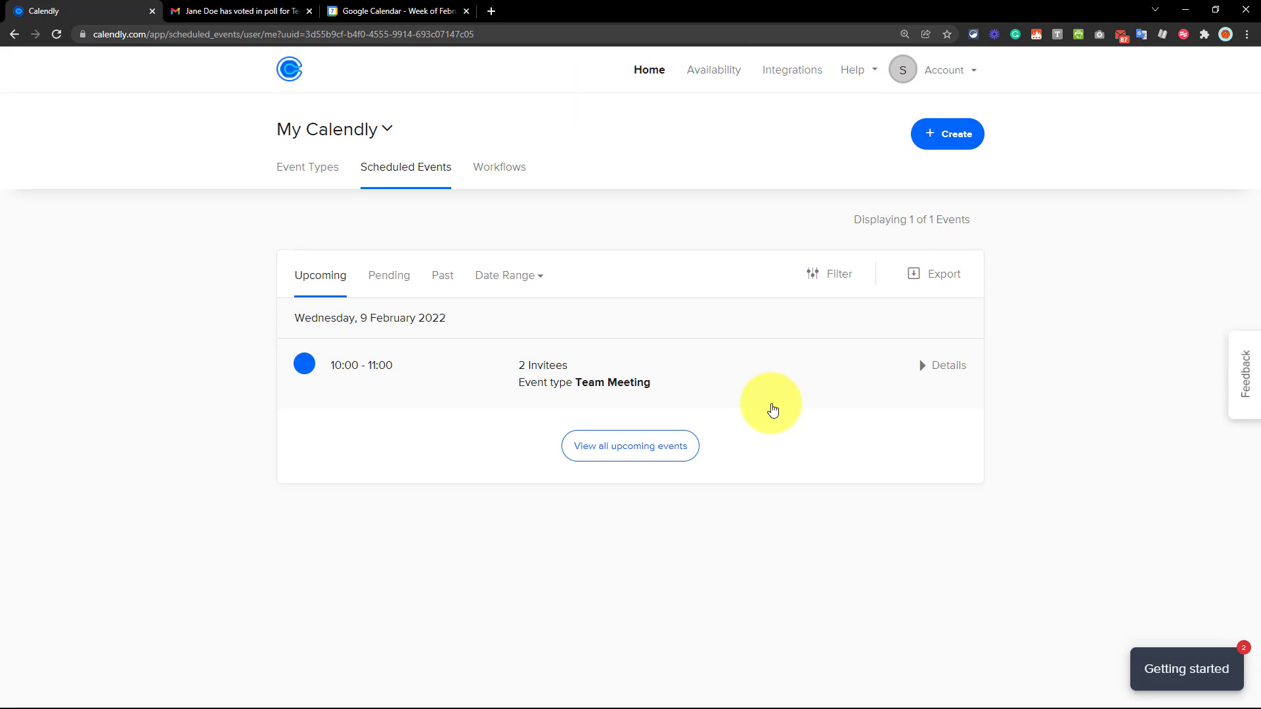
In Google Calendar, confirm the single Team Meeting at 10am Wednesday 9 February replaced the holds
{"action": "left_click", "coordinate": [398, 11]}
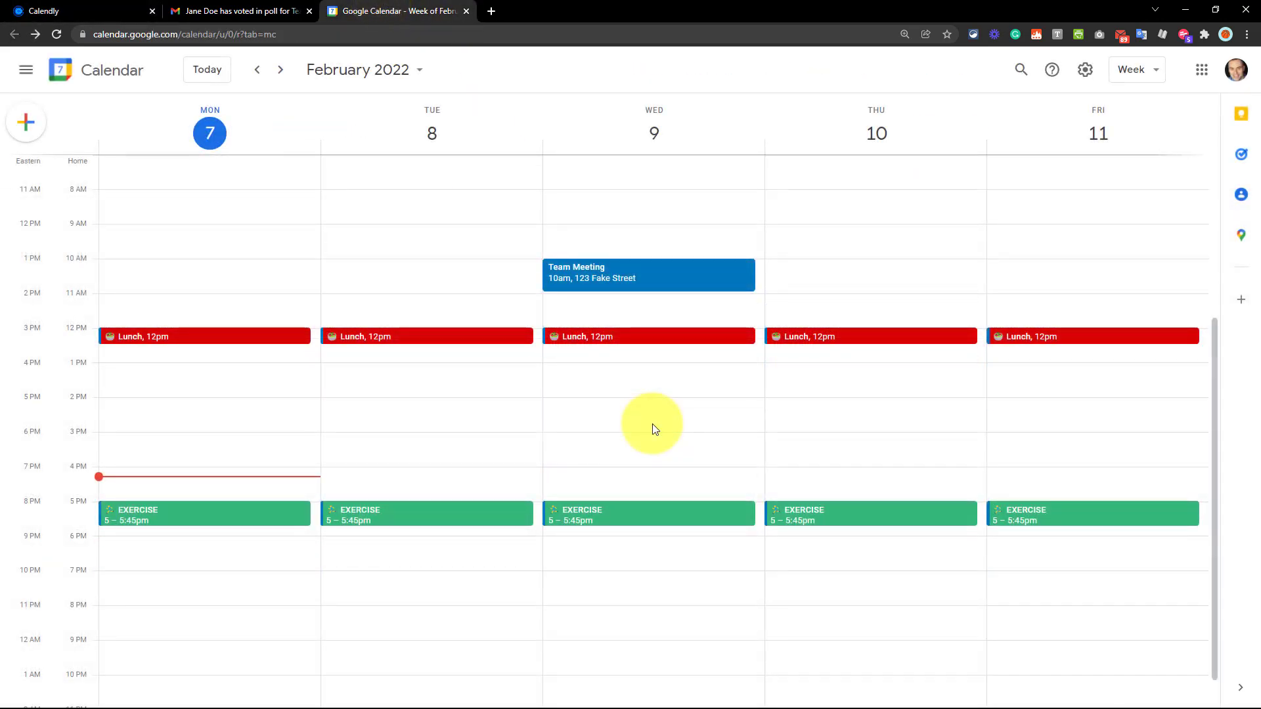
{"action": "scroll", "coordinate": [722, 454], "scroll_direction": "up", "scroll_amount": 1}
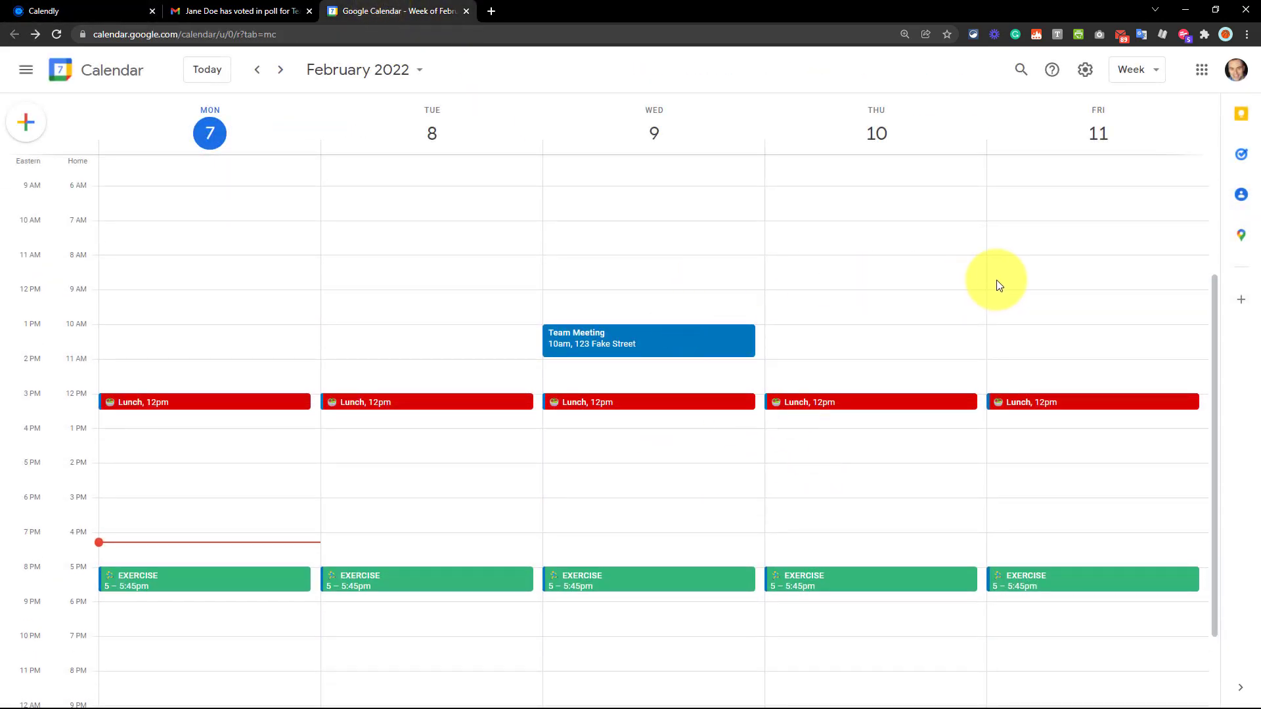